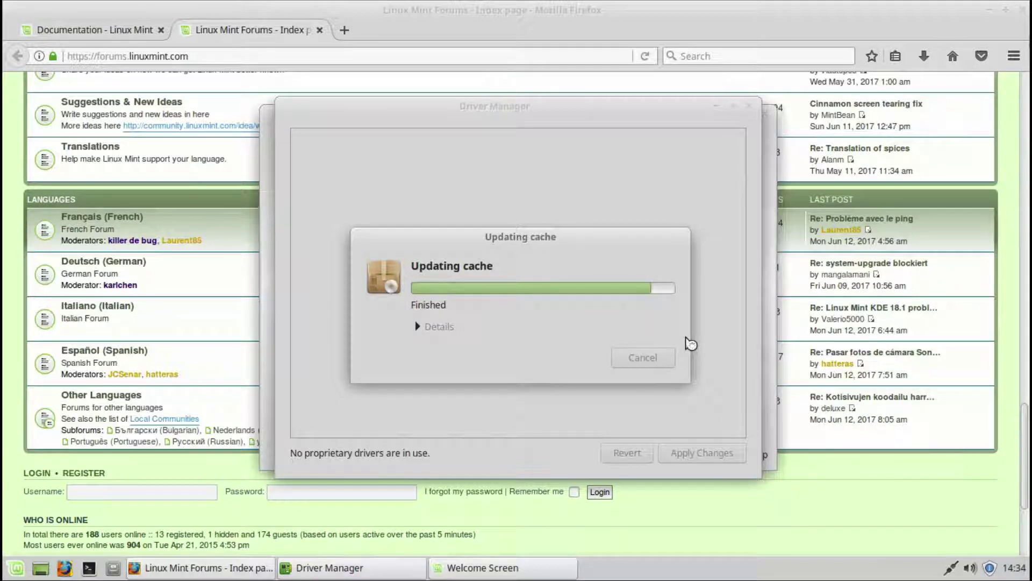
- Close Driver Manager and browse the Linux Mint Getting involved page down to its end
click(355, 383)
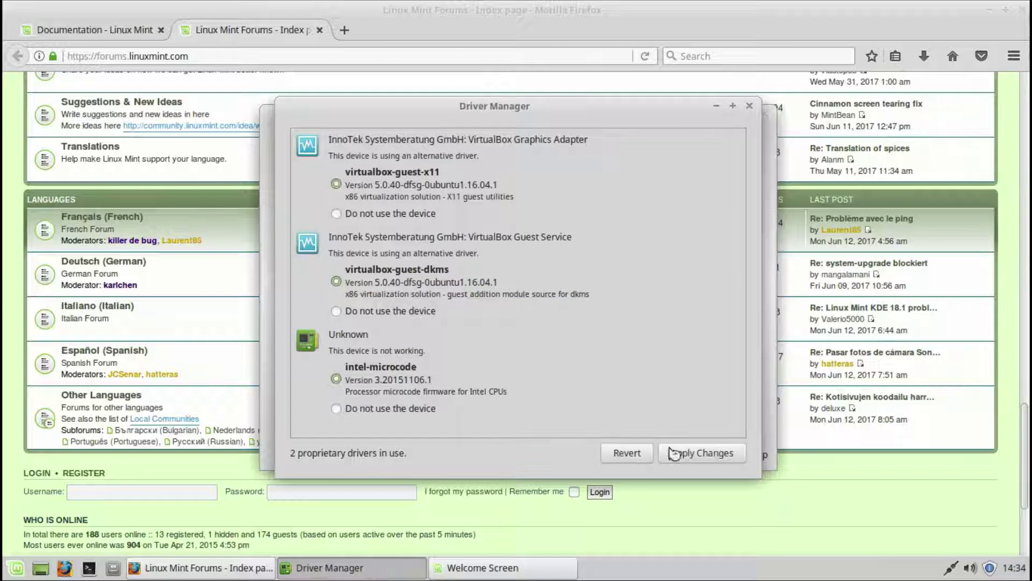
click(751, 107)
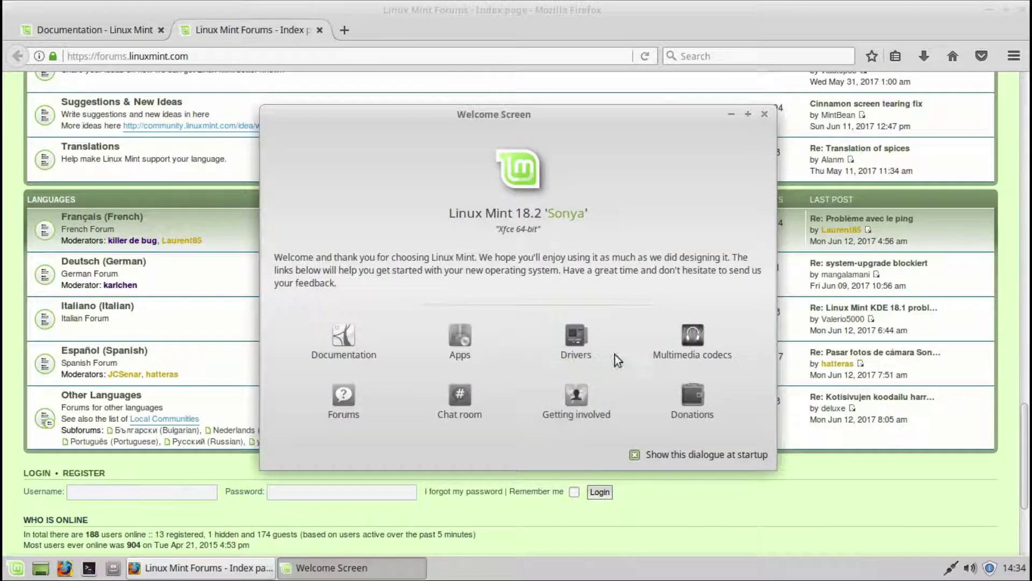
click(586, 399)
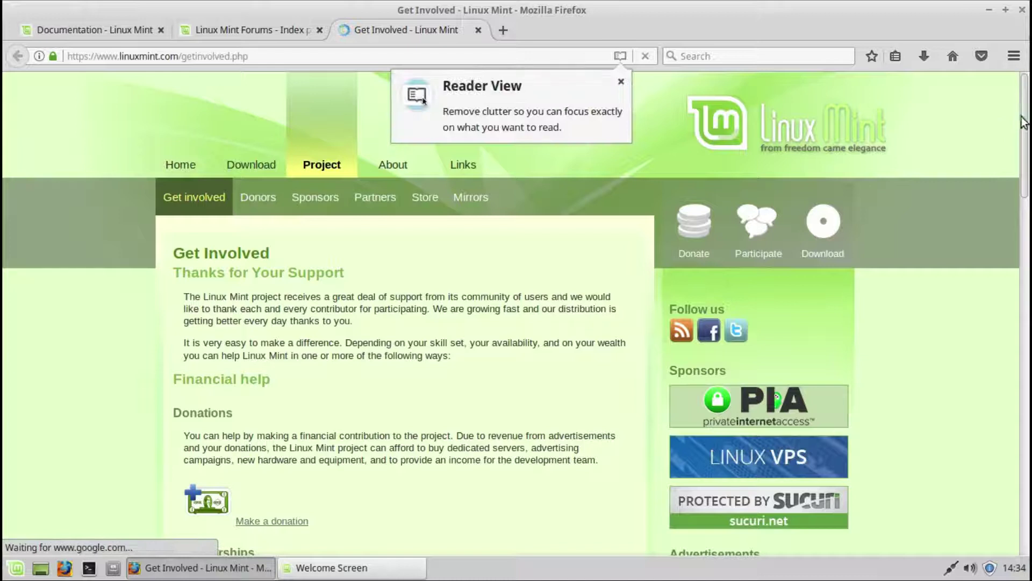
drag(1024, 122, 1029, 478)
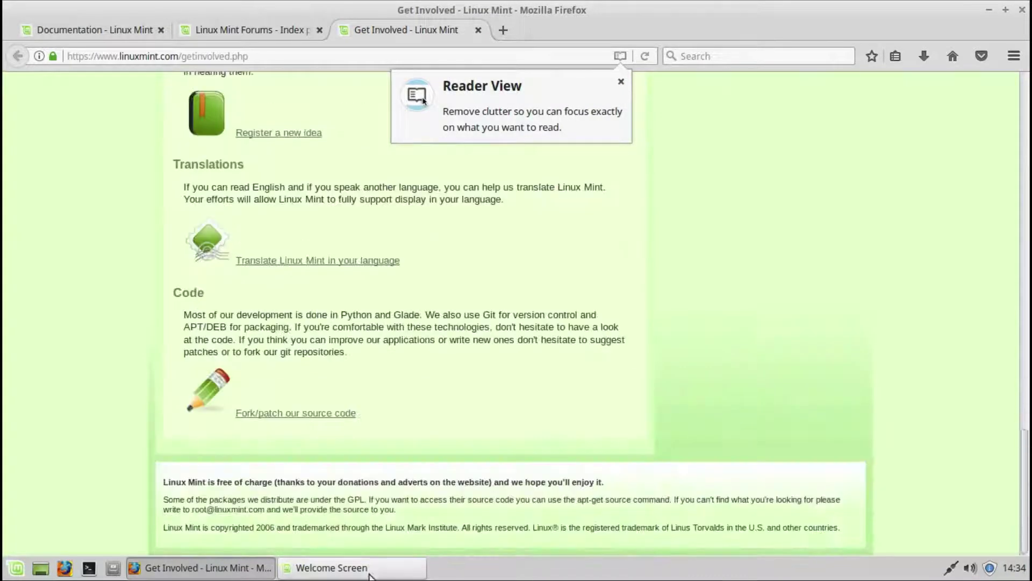
- Open the multimedia codecs installation from the Welcome Screen and dismiss it without installing the package
click(347, 570)
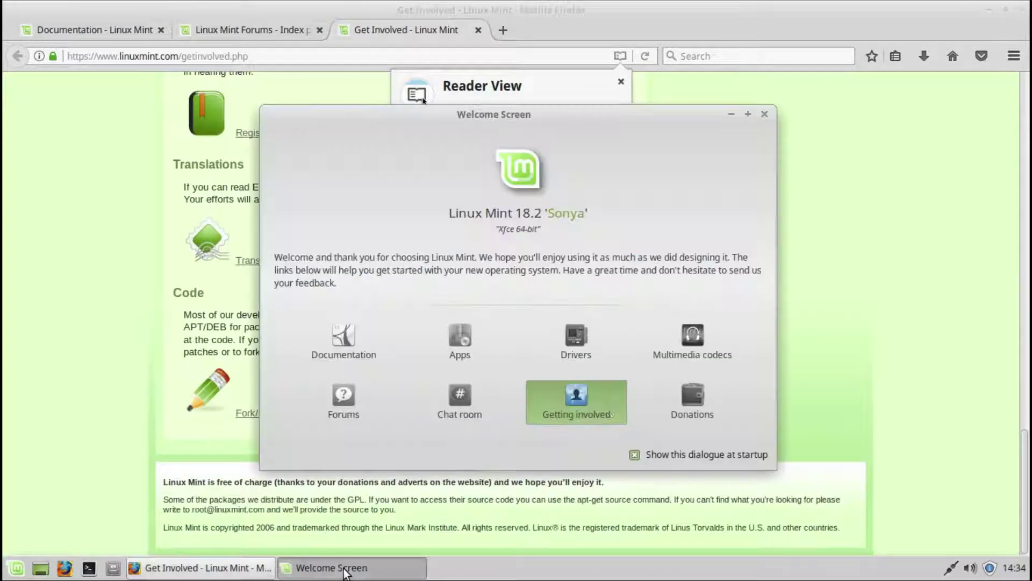
click(699, 333)
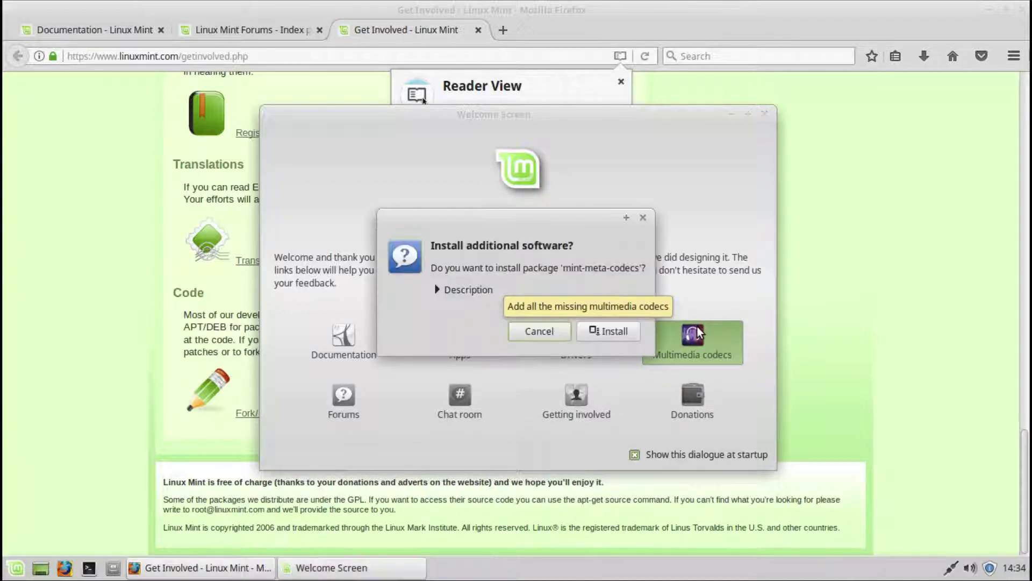
click(644, 220)
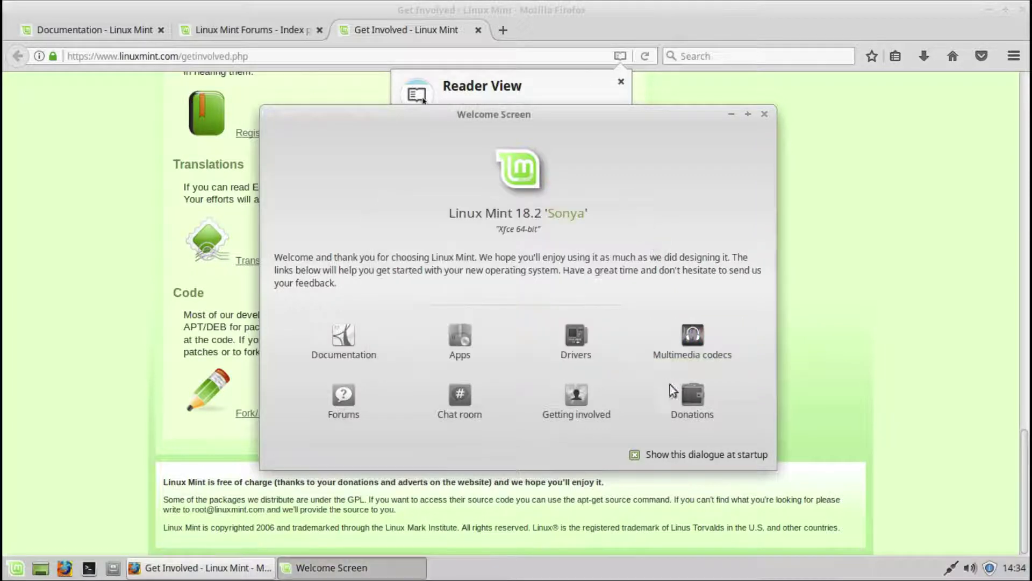
- Open the Donations page from the Welcome Screen and skim the donor list
click(686, 398)
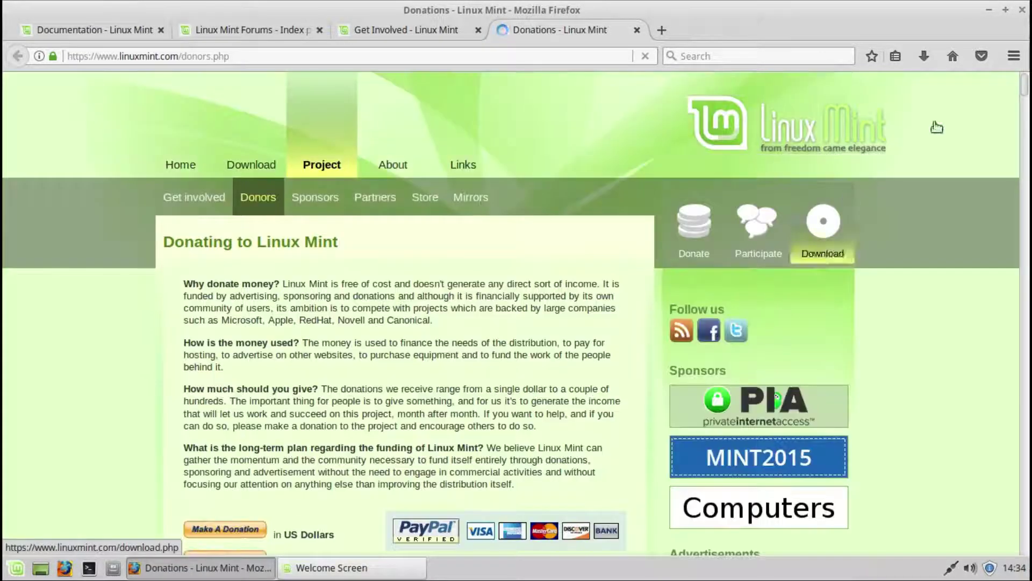
drag(1026, 81, 1026, 263)
key(Home)
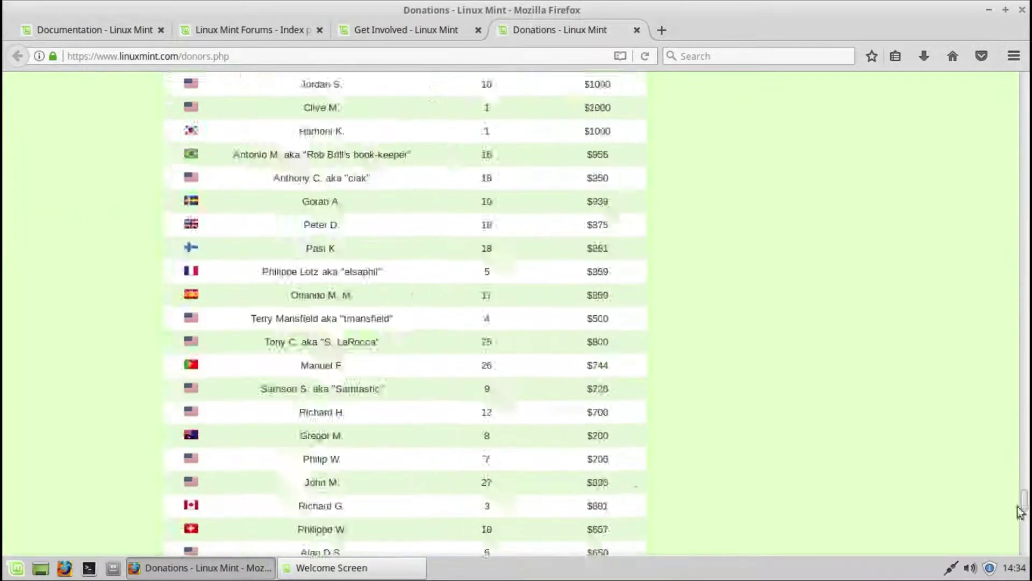
- Check the installed browser version in the About Mozilla Firefox window and close that window
click(1014, 56)
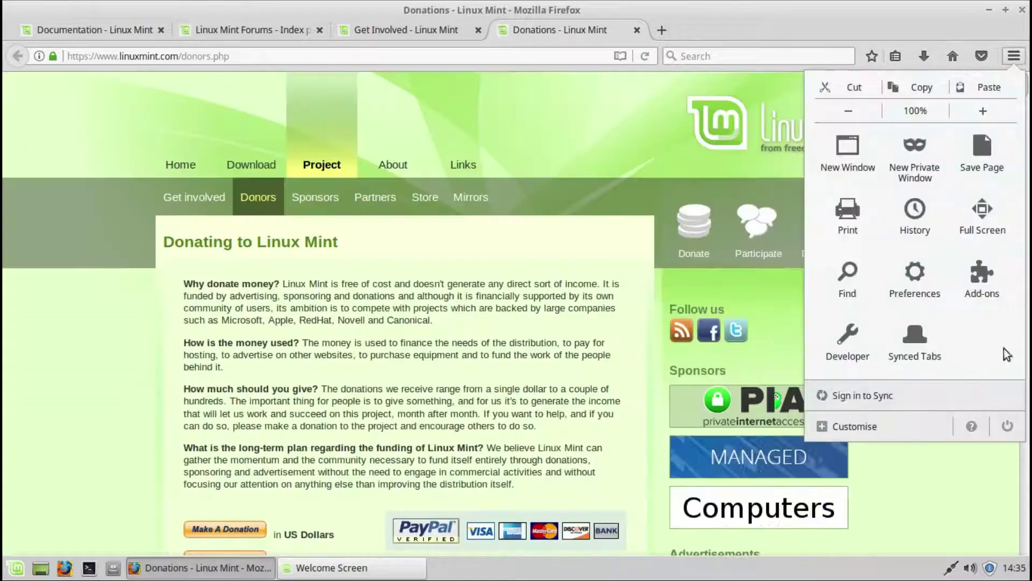
click(971, 426)
click(886, 265)
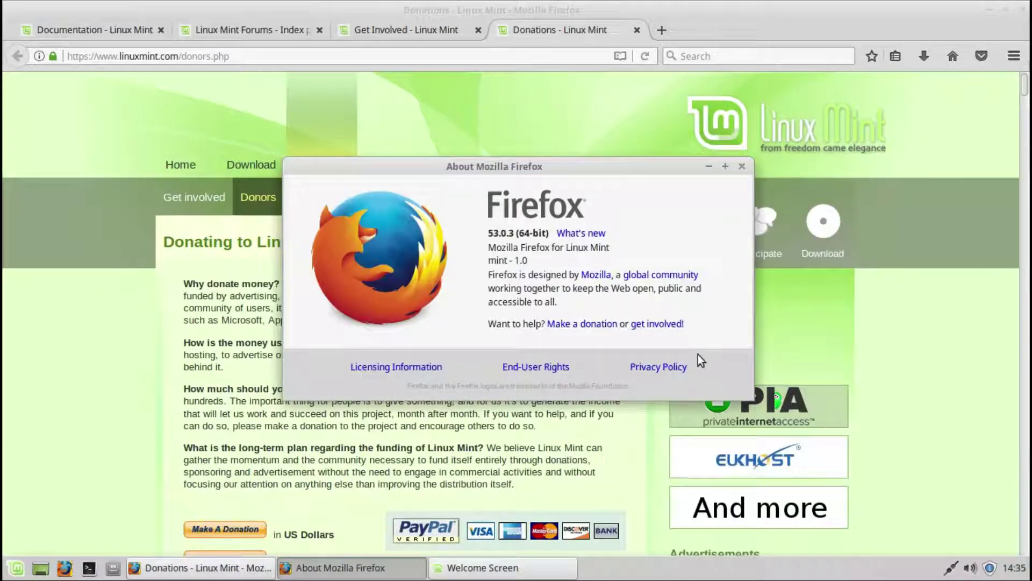
click(742, 166)
- Tile the Firefox window into a quarter of the screen and bring it back to full size
drag(756, 4, 3, 40)
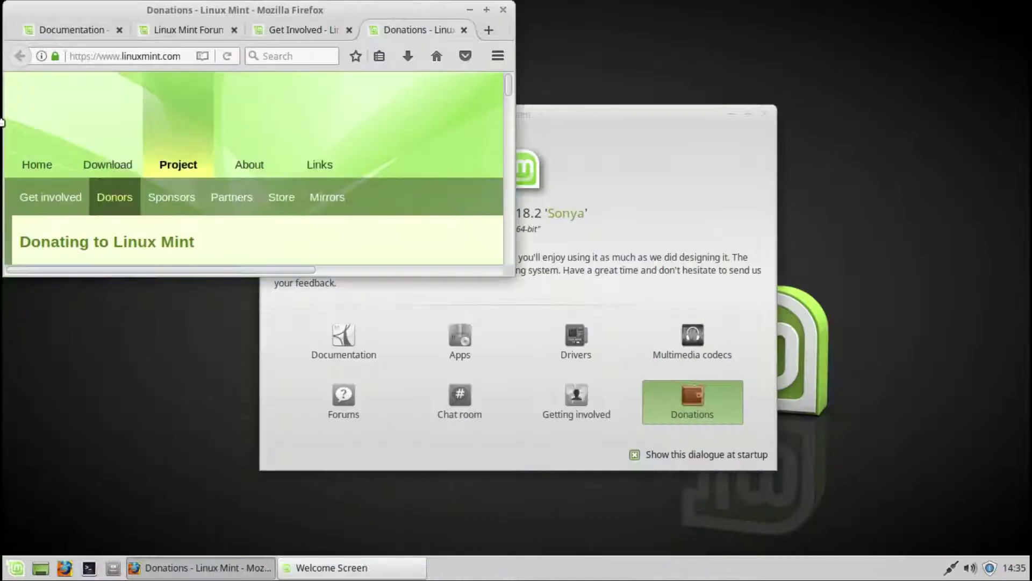
drag(81, 5, 715, 2)
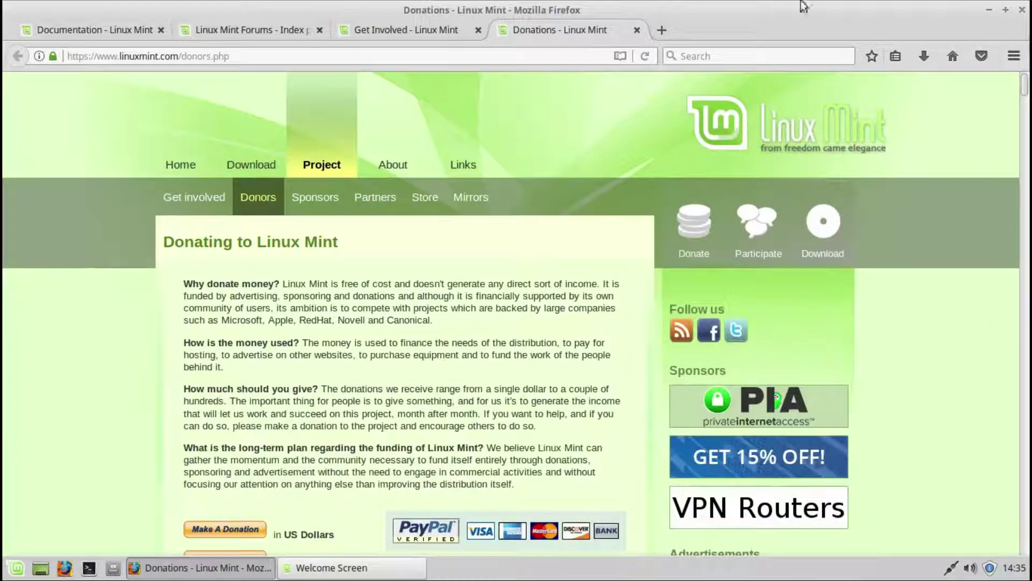
- Close Firefox with all its open tabs and close the Welcome Screen
click(988, 5)
right_click(214, 577)
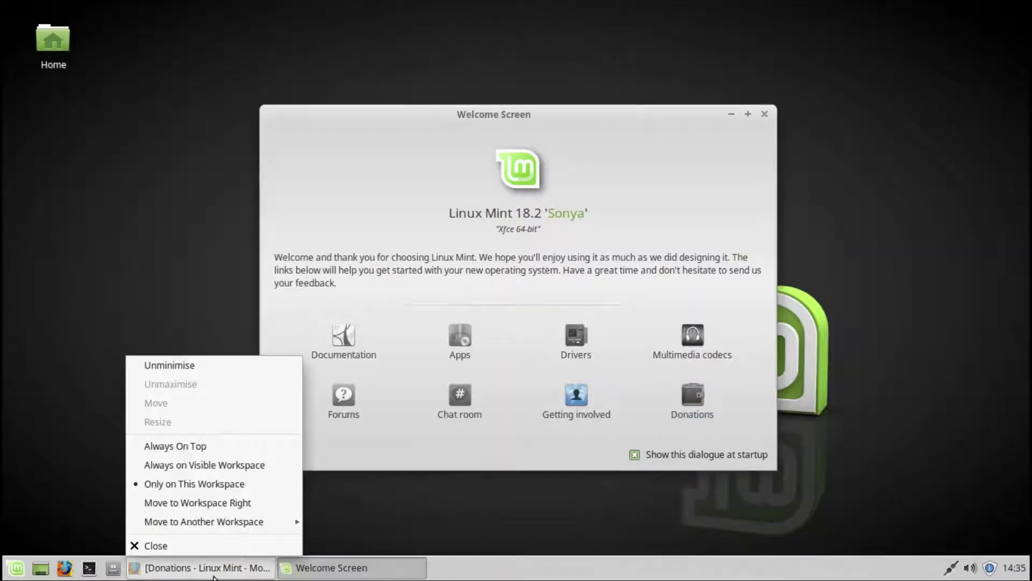
click(202, 553)
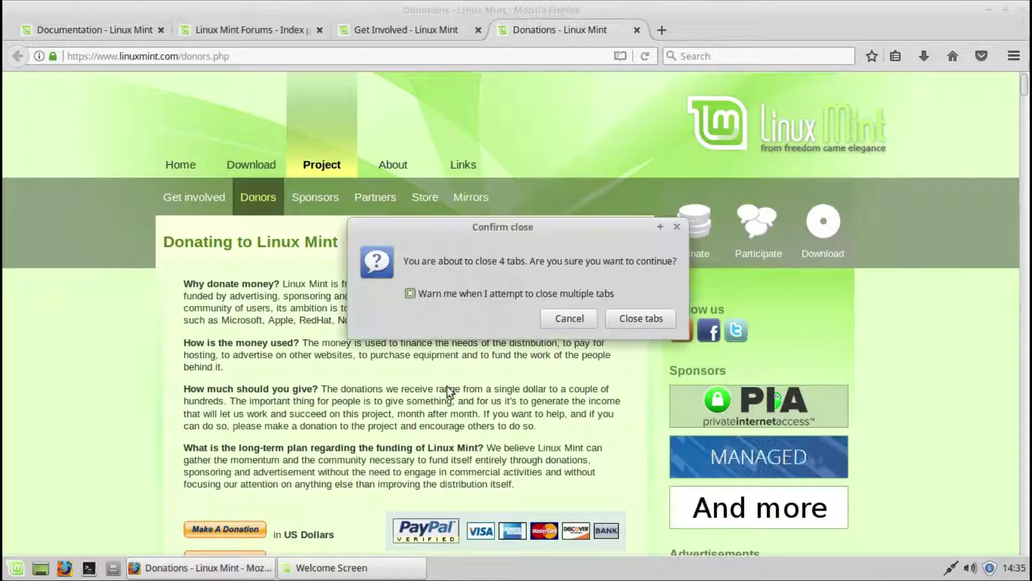
click(631, 318)
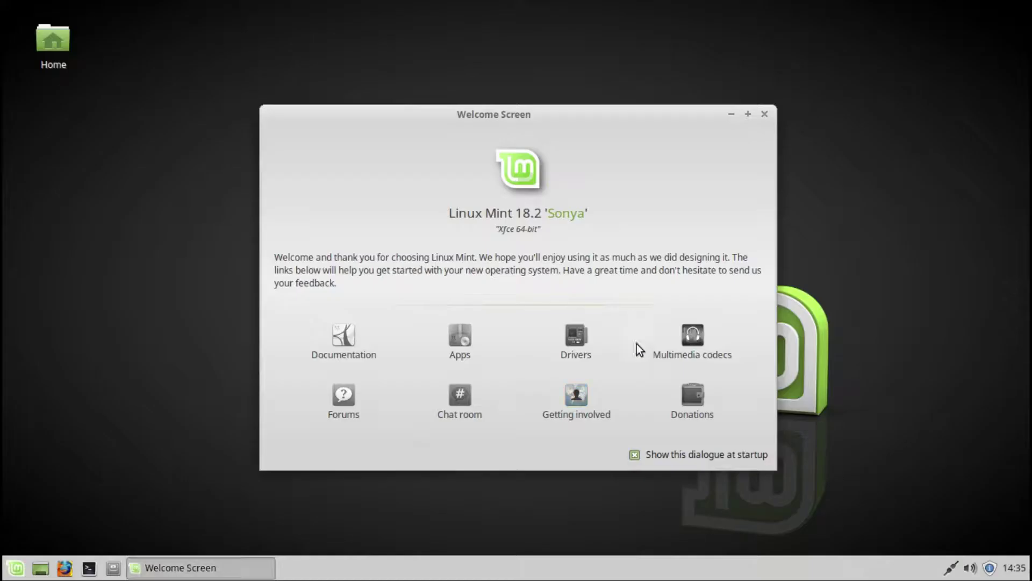
click(765, 114)
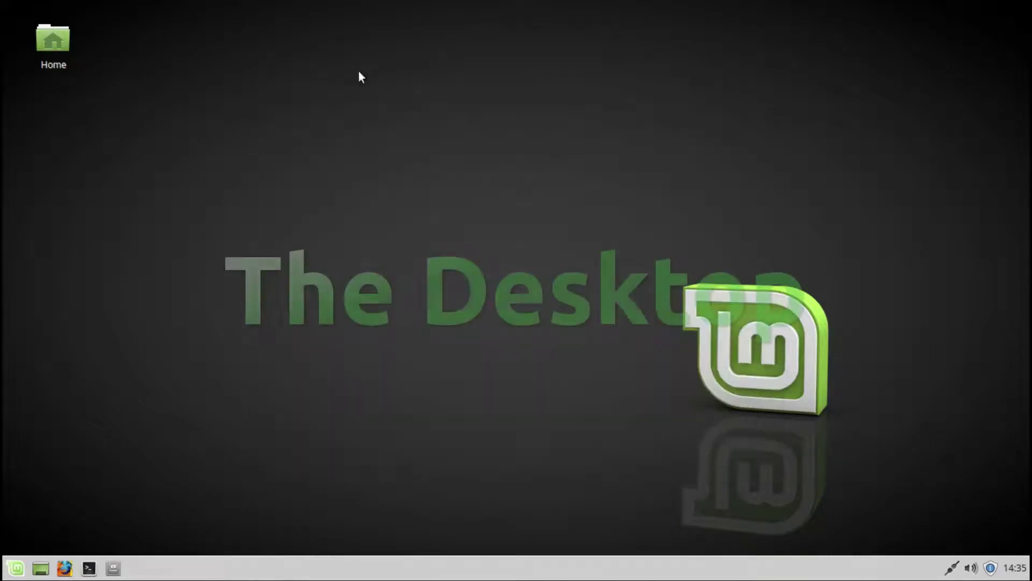
- View the file manager's About information from the Home folder and close its windows
double_click(57, 40)
click(115, 27)
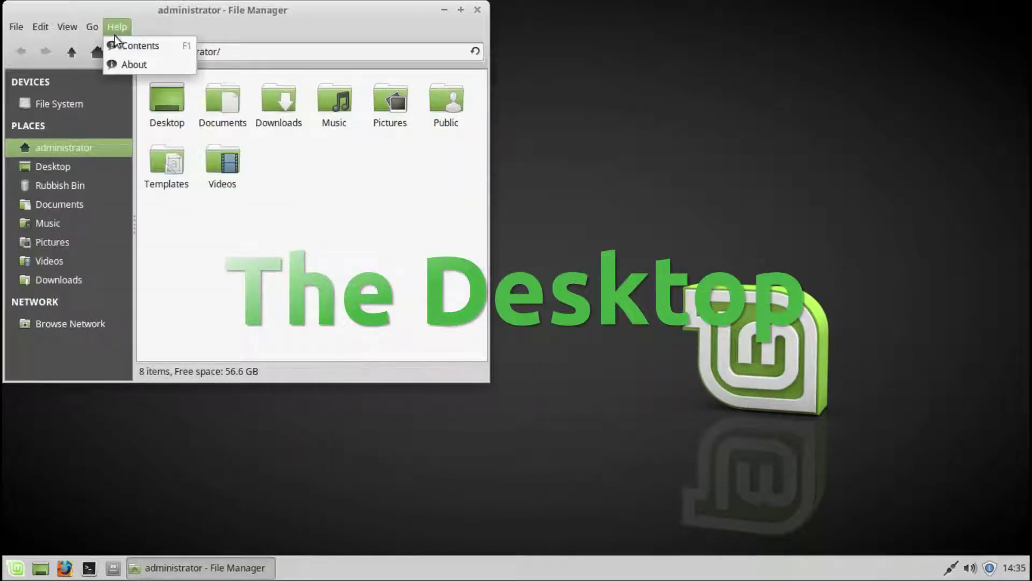
click(115, 63)
click(348, 49)
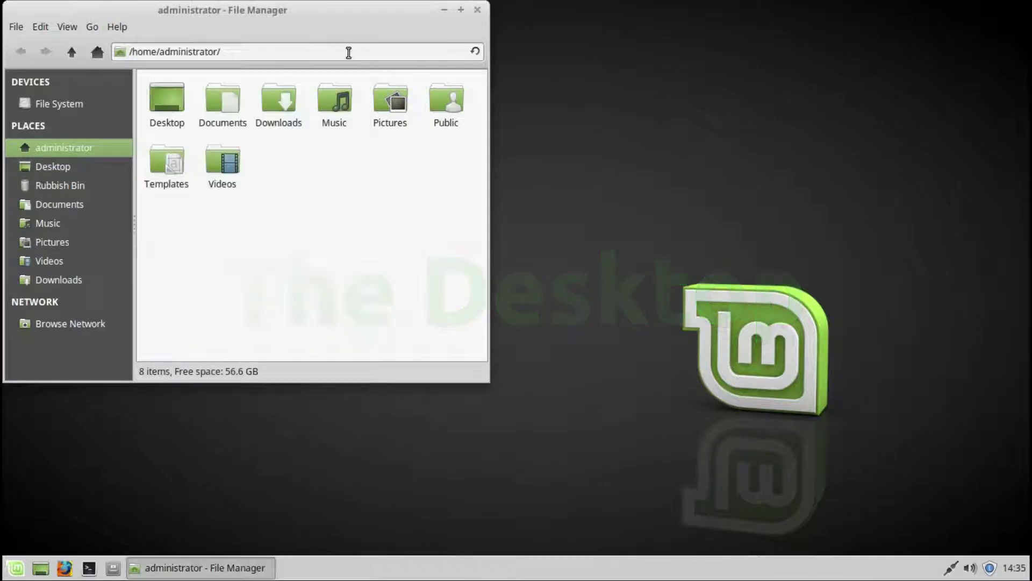
click(479, 10)
- Open the Desktop folder in a new file manager window and close it
right_click(459, 119)
click(485, 131)
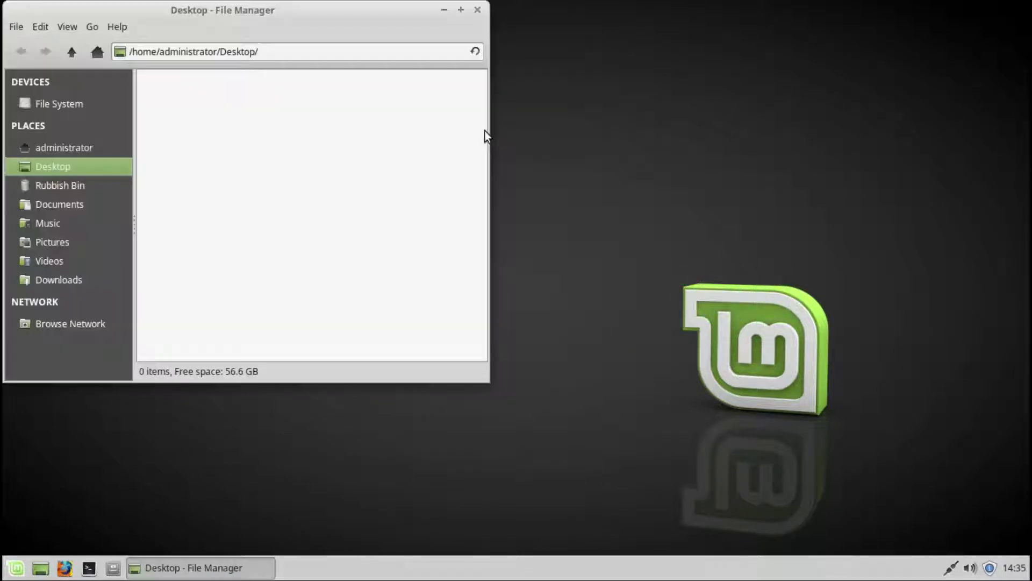
click(479, 10)
- Create a desktop launcher for Firefox Web Browser using the suggested application's command, comment and icon
right_click(461, 128)
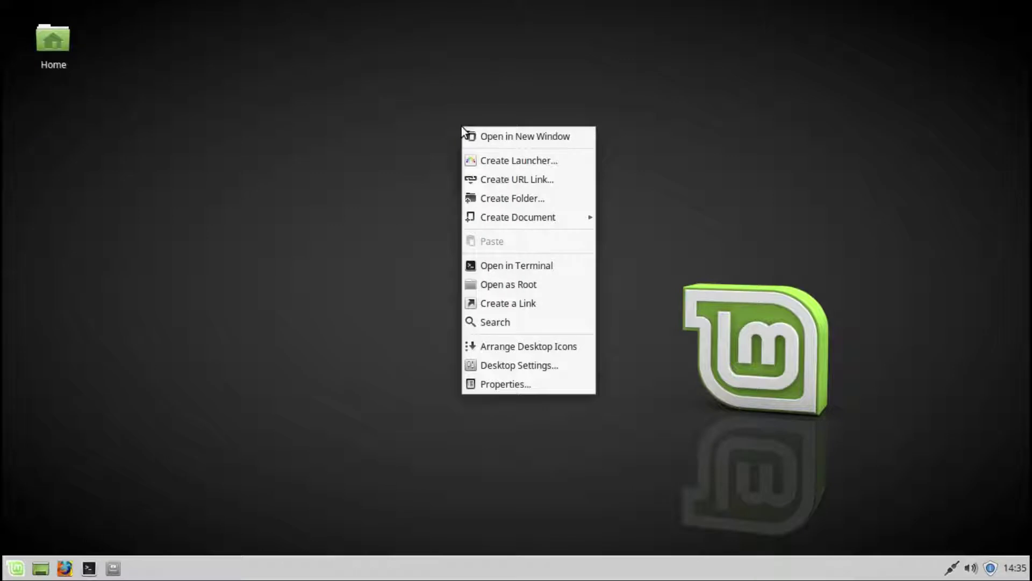
click(487, 164)
text(fire)
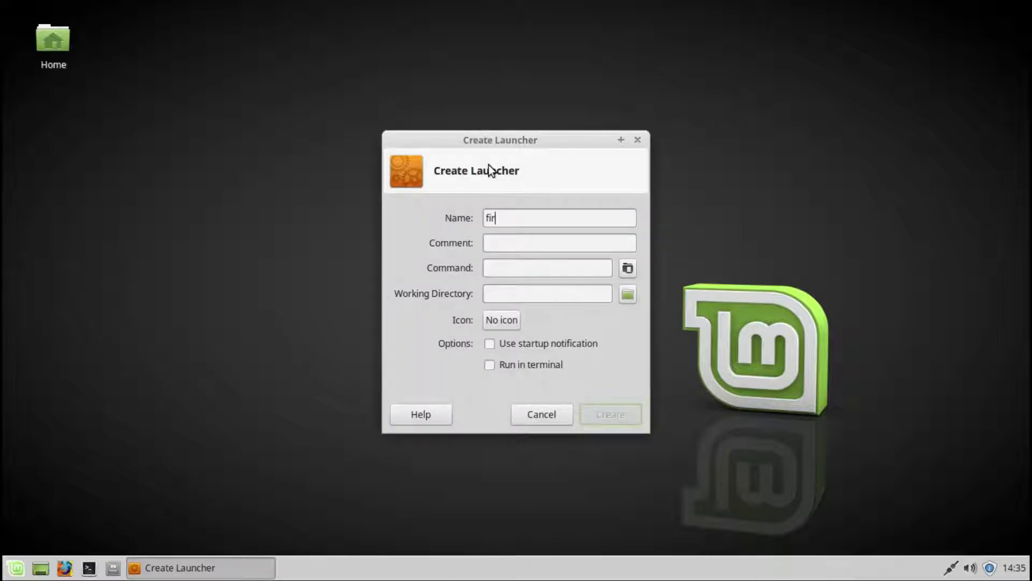
click(527, 239)
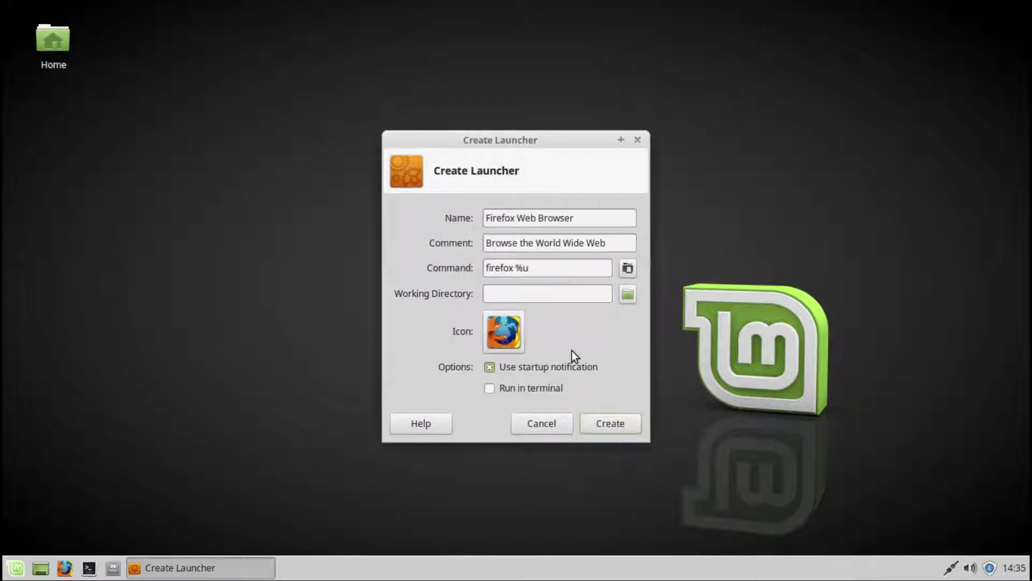
click(602, 424)
right_click(474, 232)
click(500, 283)
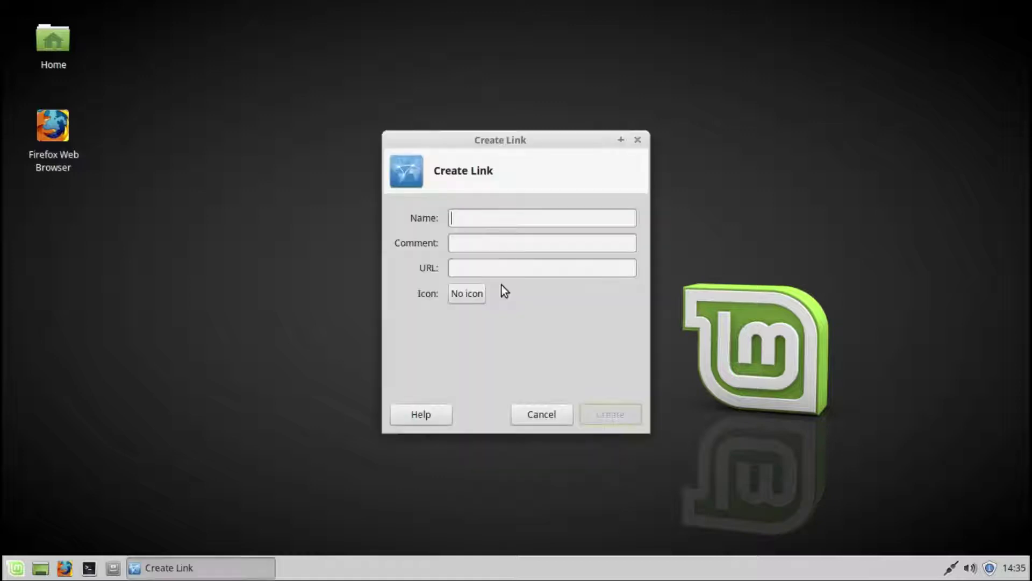
click(493, 267)
text(www.g)
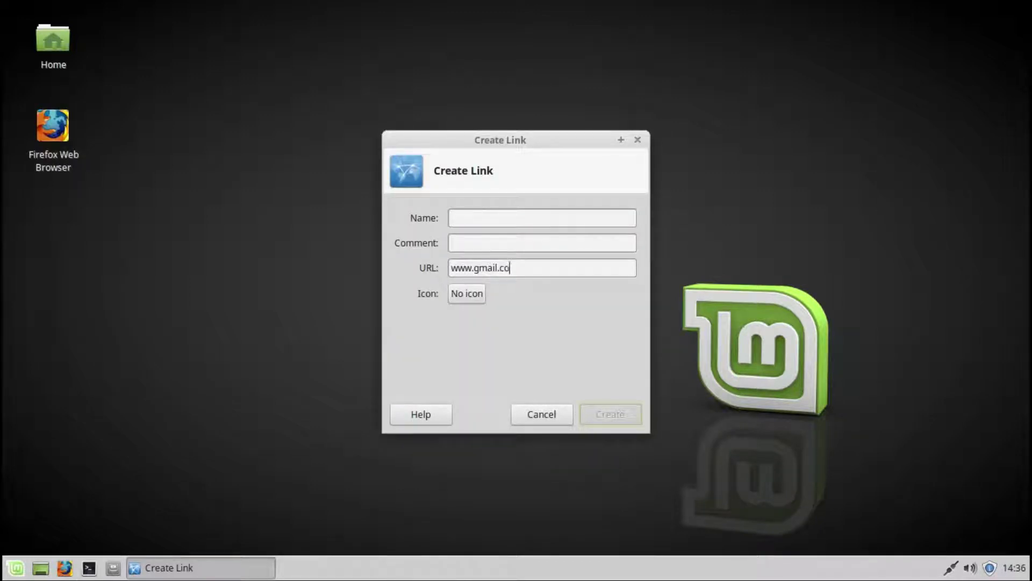
text(mail)
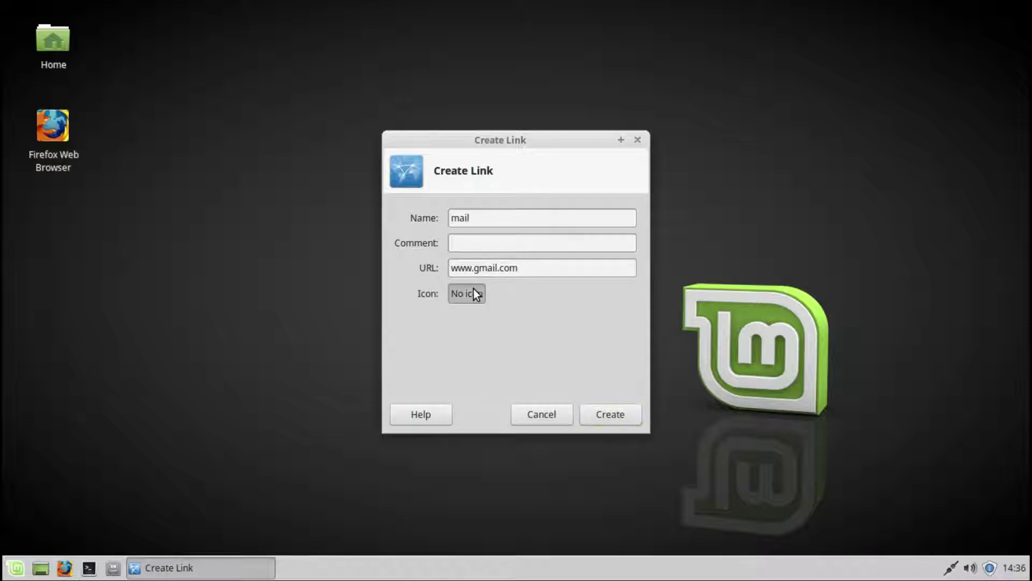
- Assign the gmail icon from All Icons to the mail link and create it on the desktop
click(474, 293)
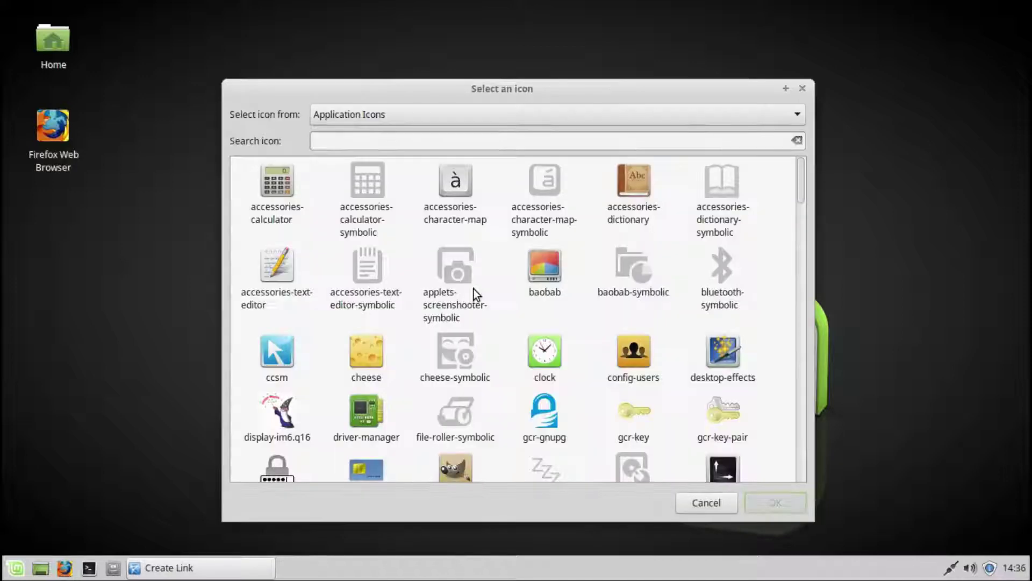
click(422, 116)
click(392, 336)
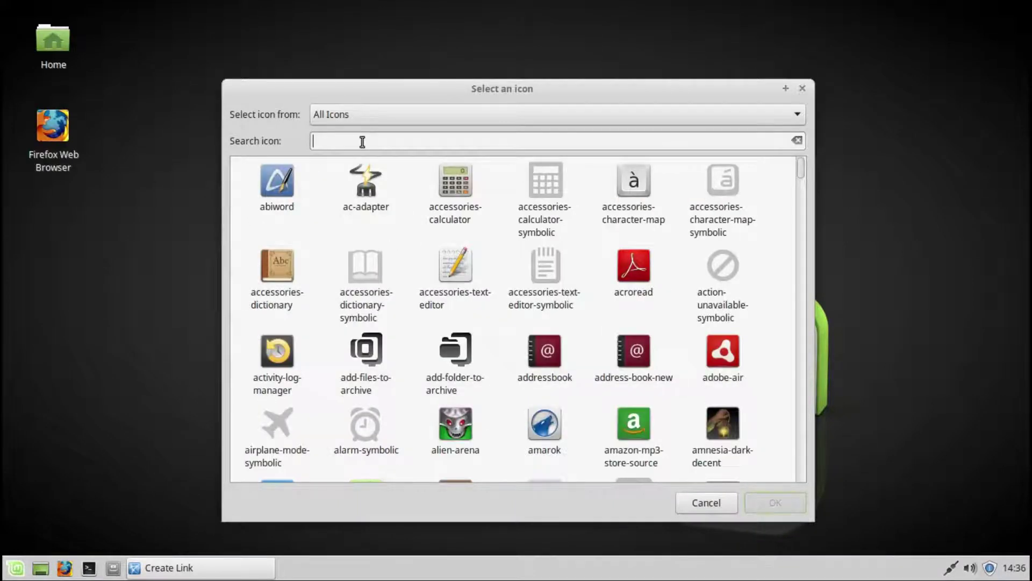
text(mail)
click(366, 186)
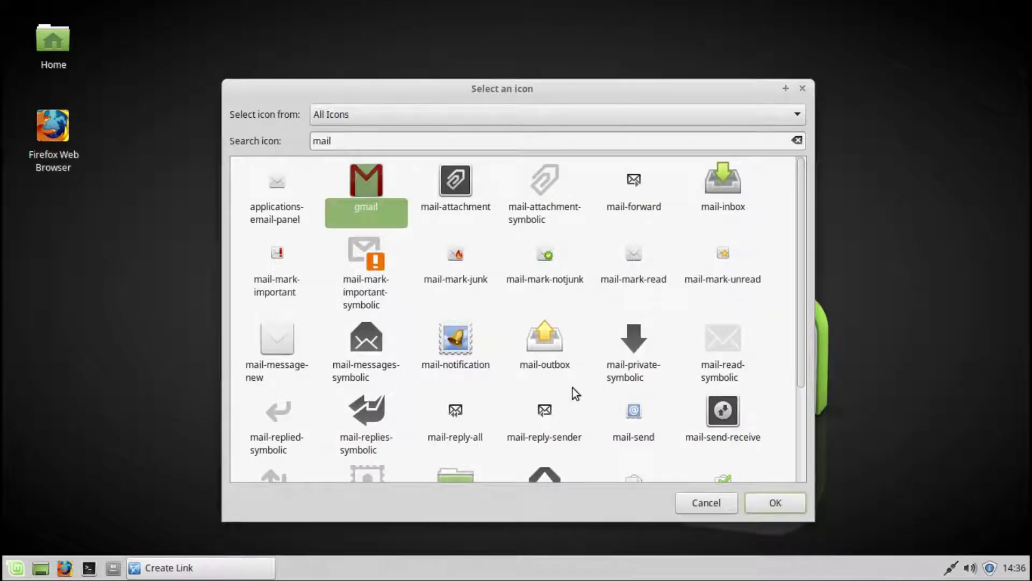
click(766, 508)
click(606, 421)
- Create a folder on the desktop with the default name New Folder
right_click(517, 234)
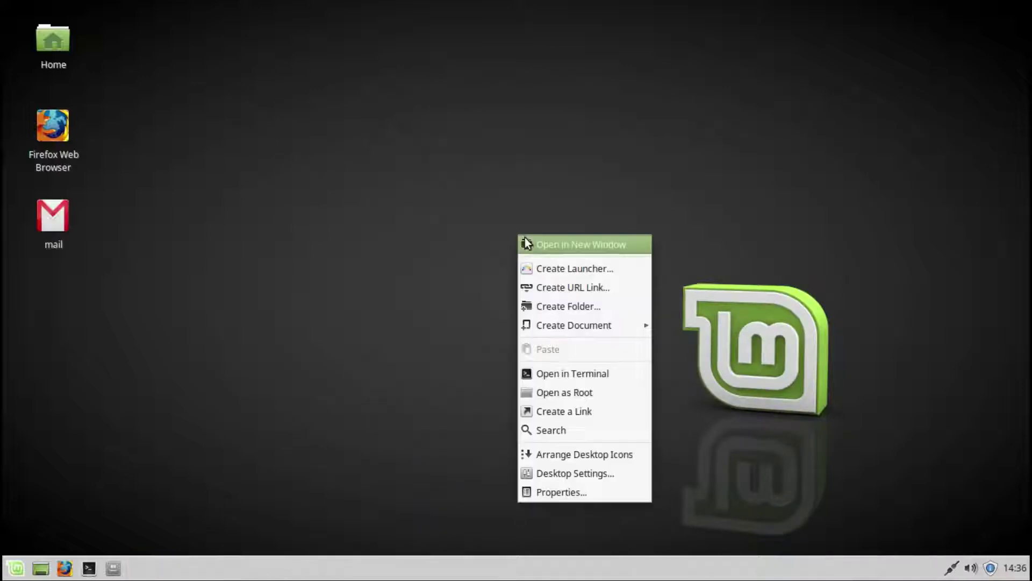
click(547, 306)
click(566, 320)
- Create an empty document on the desktop with the default name New File
right_click(566, 315)
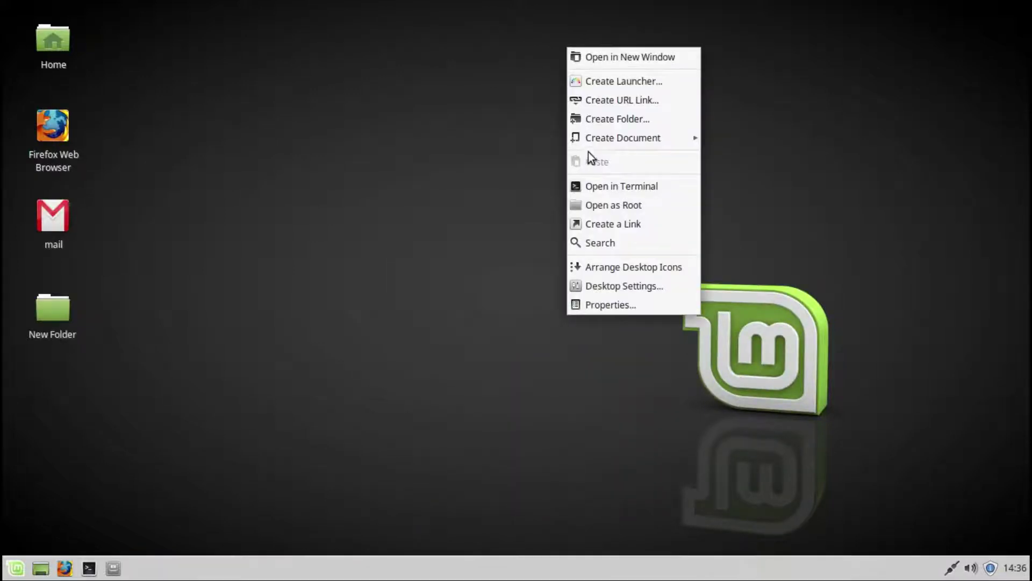
mouse_move(686, 133)
click(762, 168)
click(602, 315)
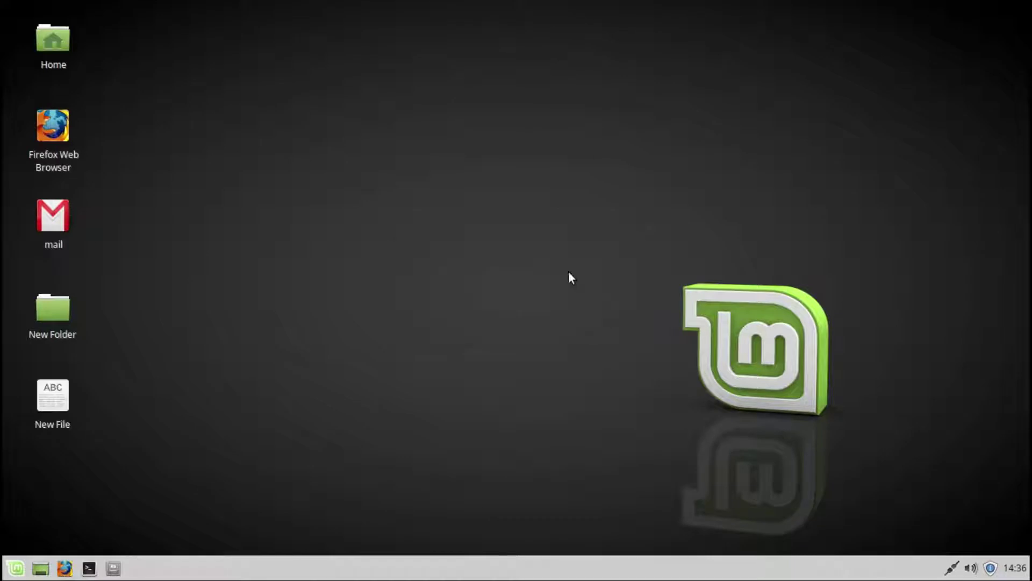
- Check the kernel release with uname -r in a terminal opened at the desktop, and close the terminal
right_click(556, 254)
click(602, 390)
text(u)
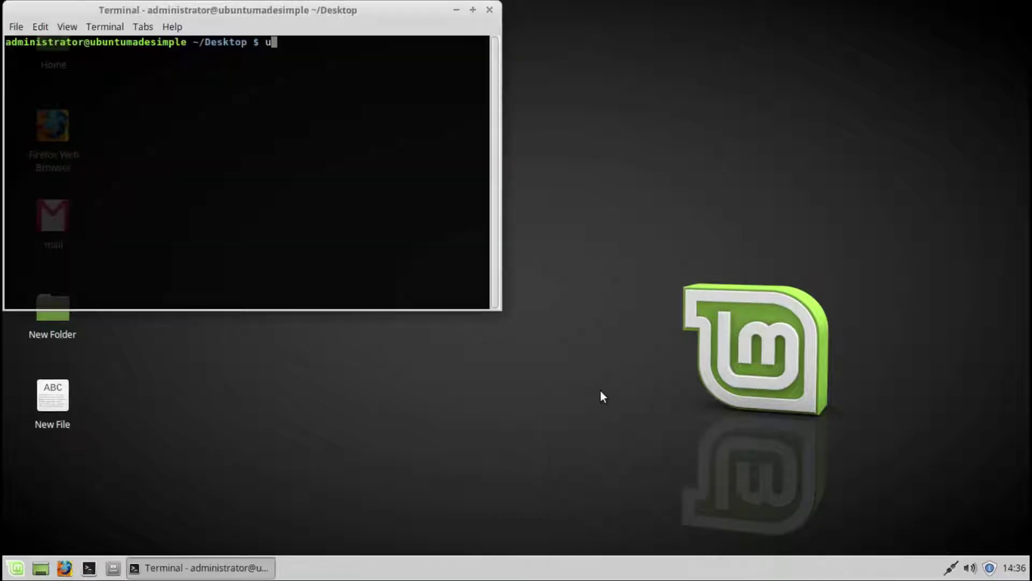
text(name -r)
key(Return)
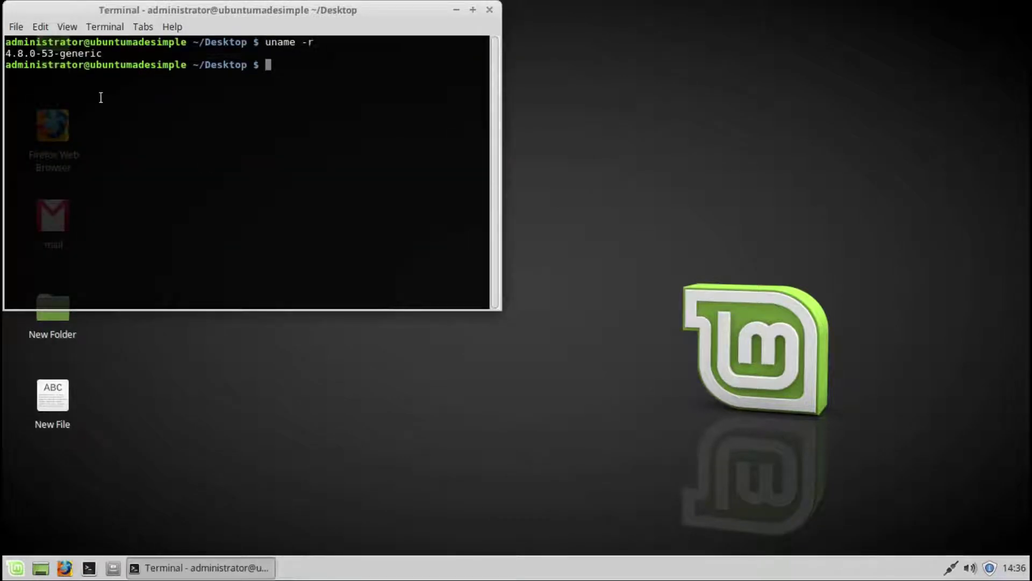
click(489, 11)
- Open the desktop folder as root with the account password, view the File System root, and close the window
right_click(417, 112)
click(440, 272)
text(*******)
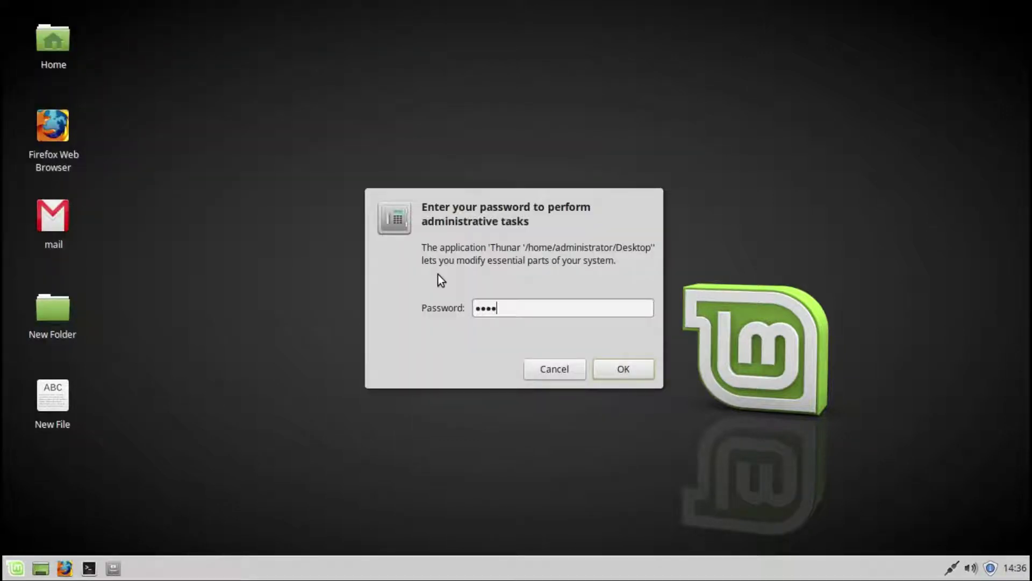
key(Return)
click(54, 129)
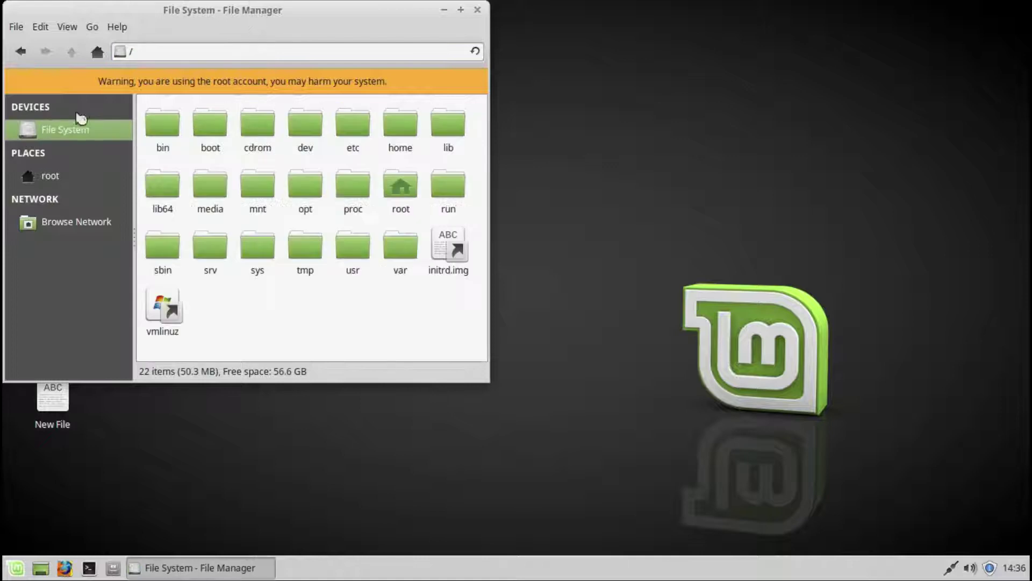
click(477, 10)
- Create a link to the Desktop folder on the desktop
right_click(491, 213)
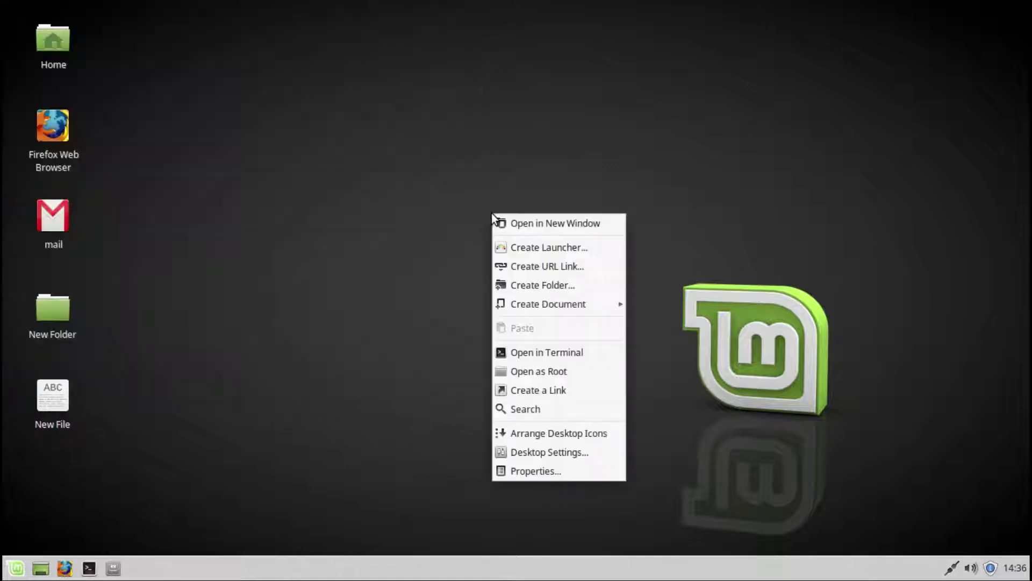
click(521, 395)
- Search the whole File System for "New" from the desktop's search option, and close the search window
right_click(515, 402)
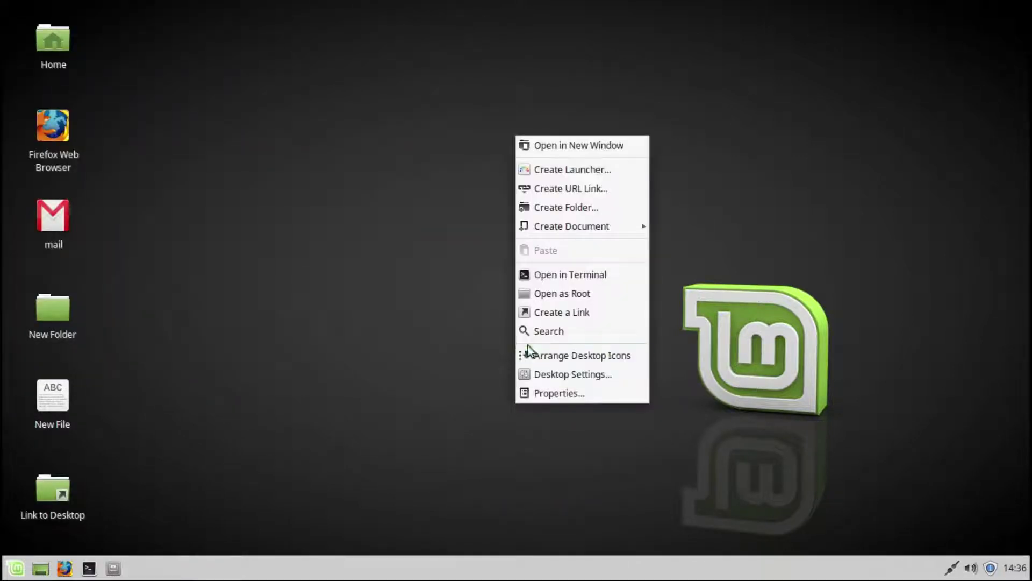
click(528, 336)
text(New)
click(312, 119)
click(301, 138)
click(512, 119)
key(Return)
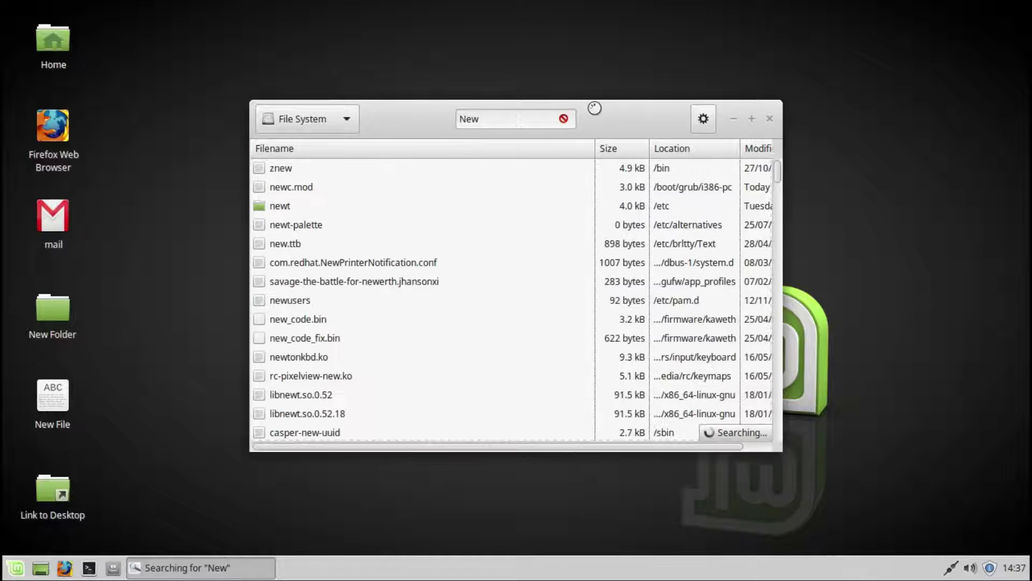
click(770, 119)
- Arrange the desktop icons automatically
right_click(534, 233)
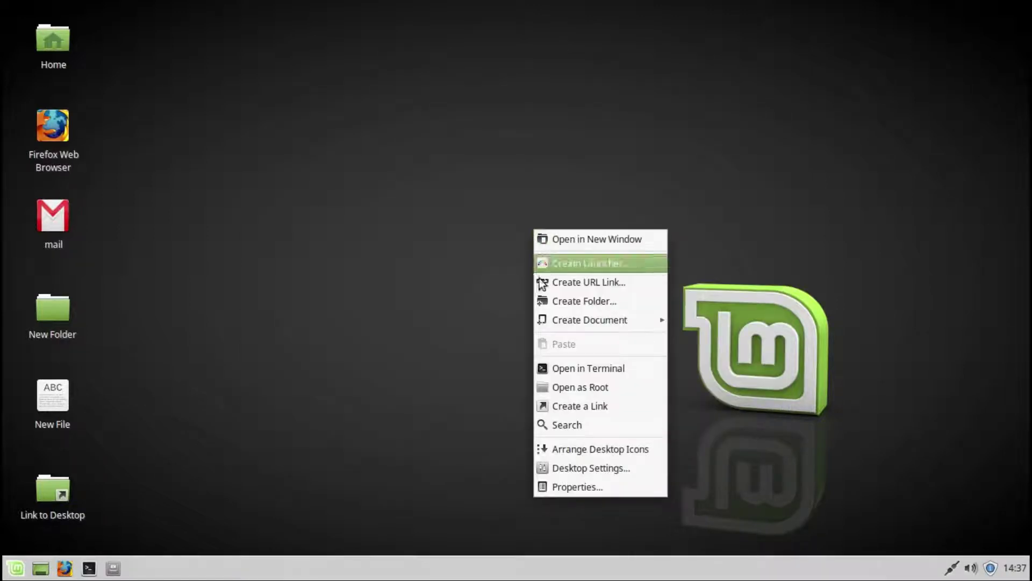
click(567, 449)
- Set the palm leaf picture on a teal background from the backdrops folder as the desktop wallpaper
right_click(495, 304)
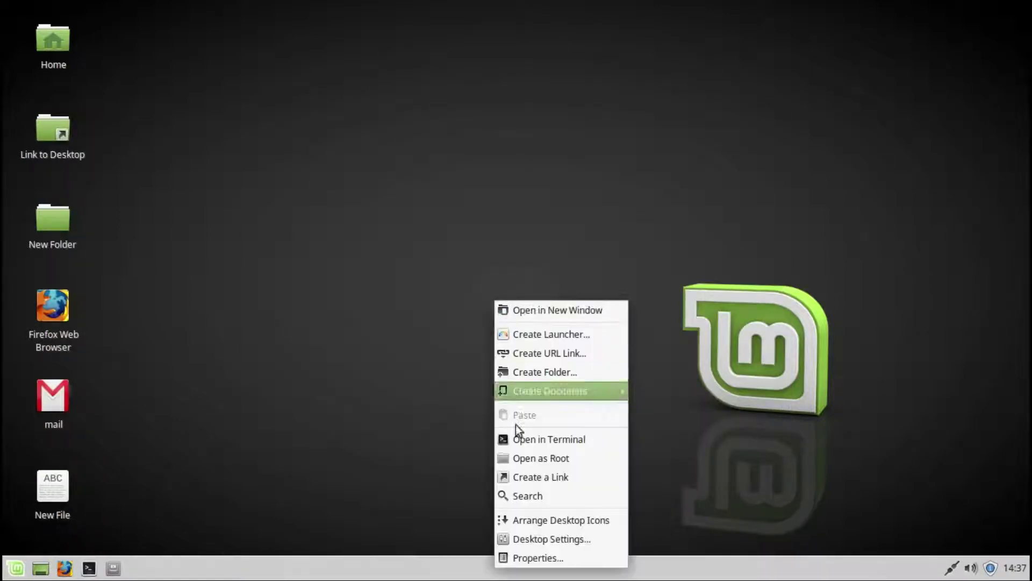
click(537, 537)
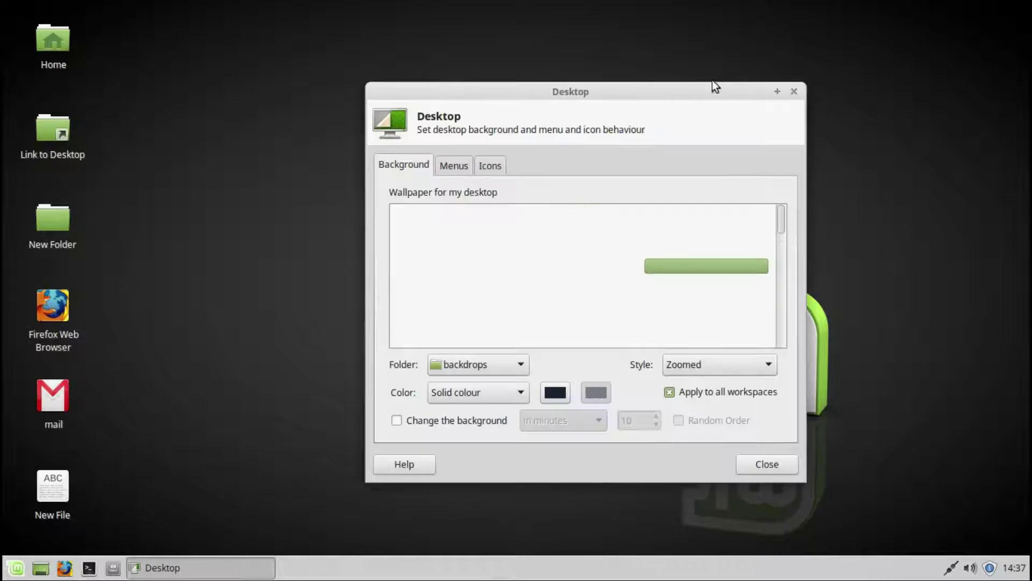
double_click(689, 89)
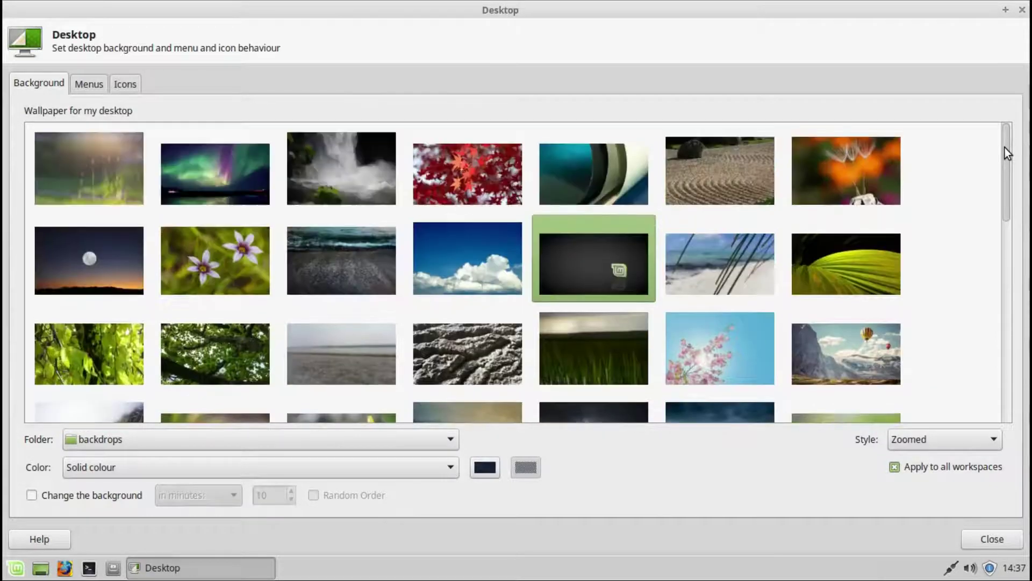
drag(1005, 147, 1028, 358)
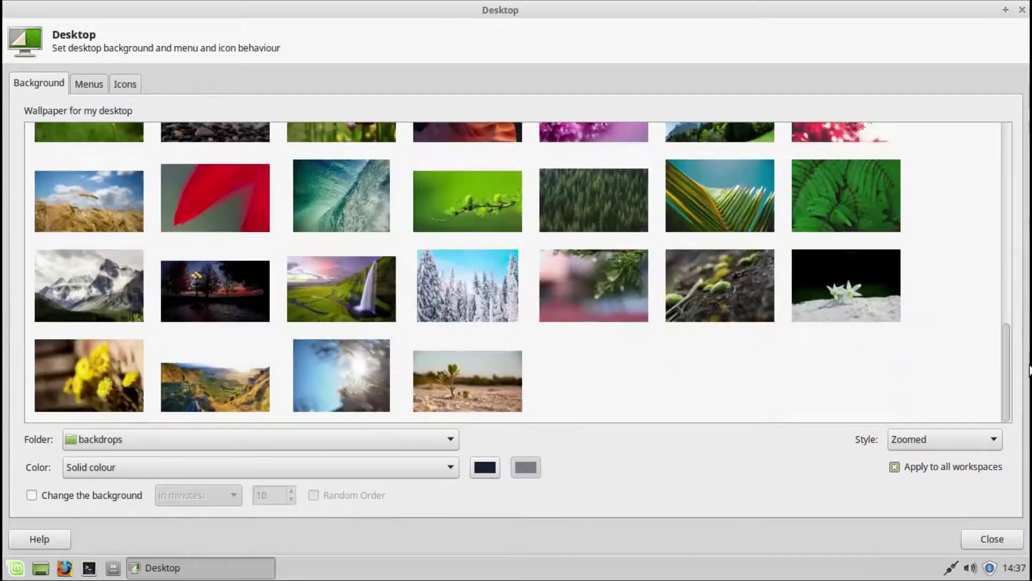
click(720, 211)
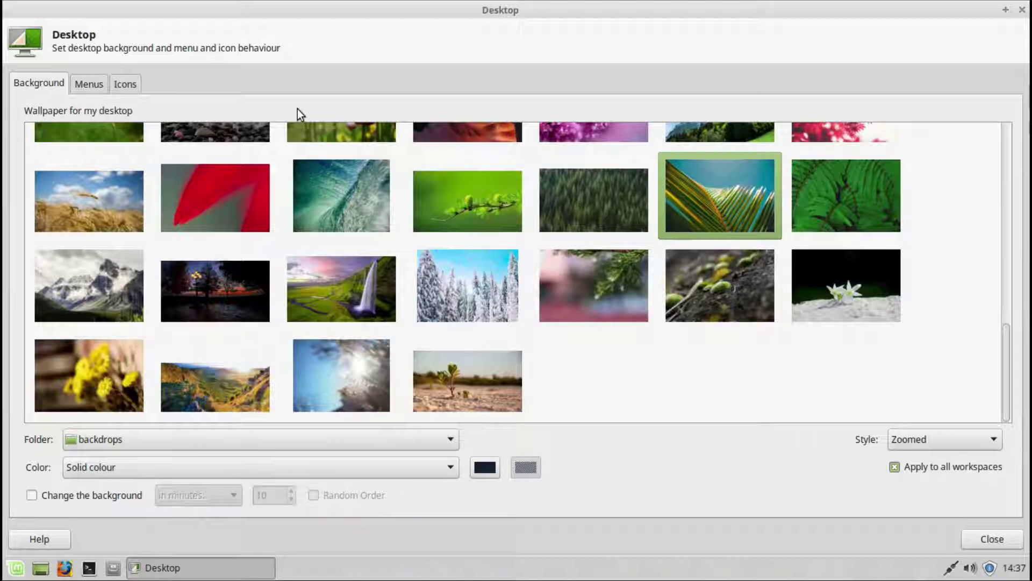
- Review the menu and icon settings of the desktop, and close the desktop settings
click(90, 84)
click(125, 84)
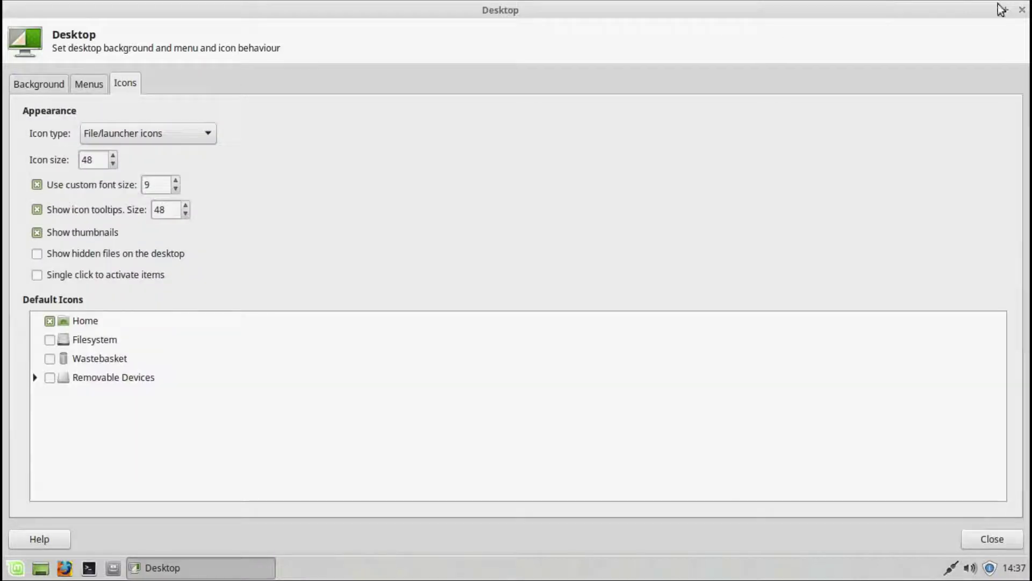
click(1022, 10)
- View the Desktop folder's general properties, emblems and permissions, and close the properties
right_click(554, 218)
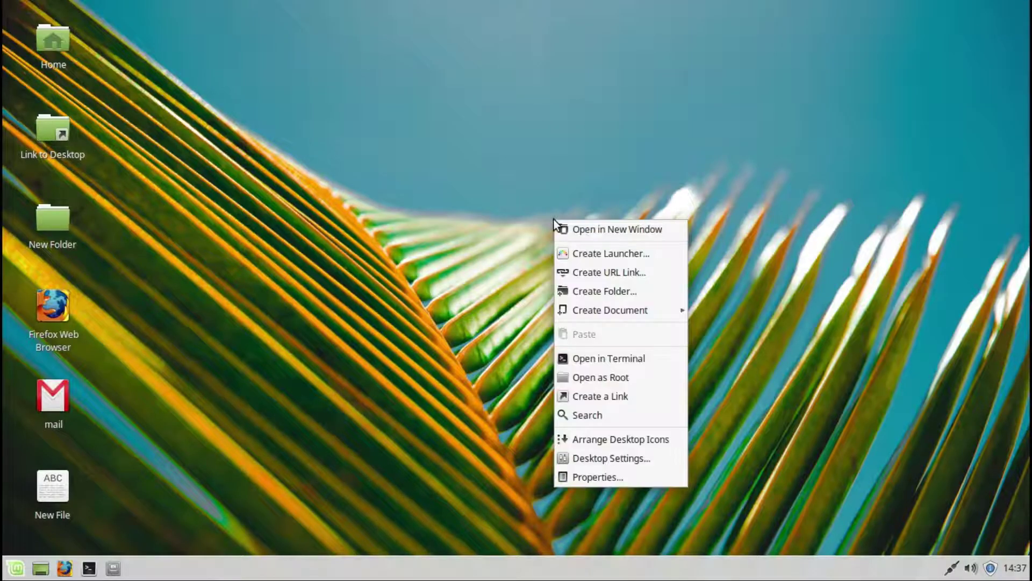
click(596, 476)
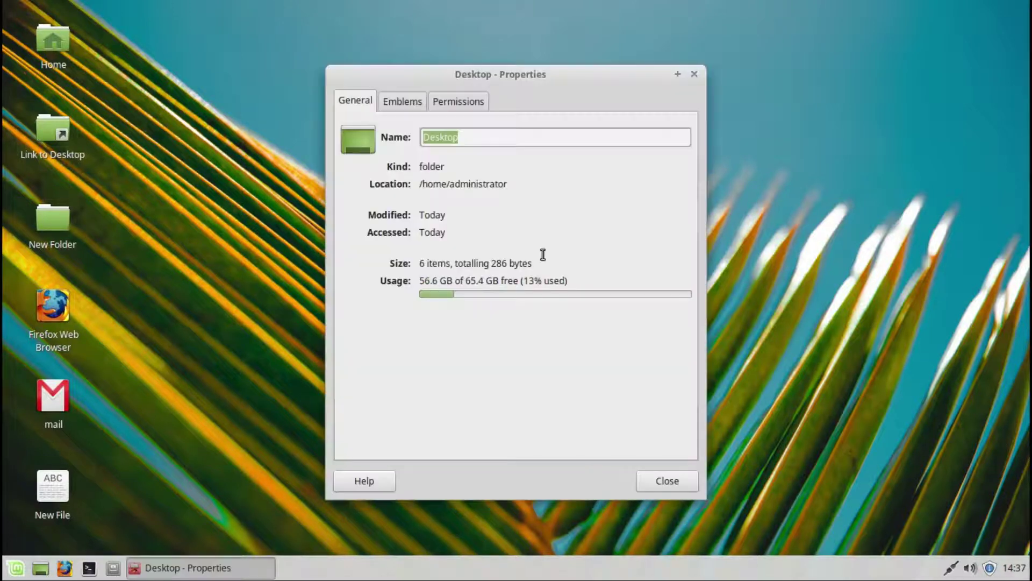
click(399, 99)
click(451, 102)
click(694, 75)
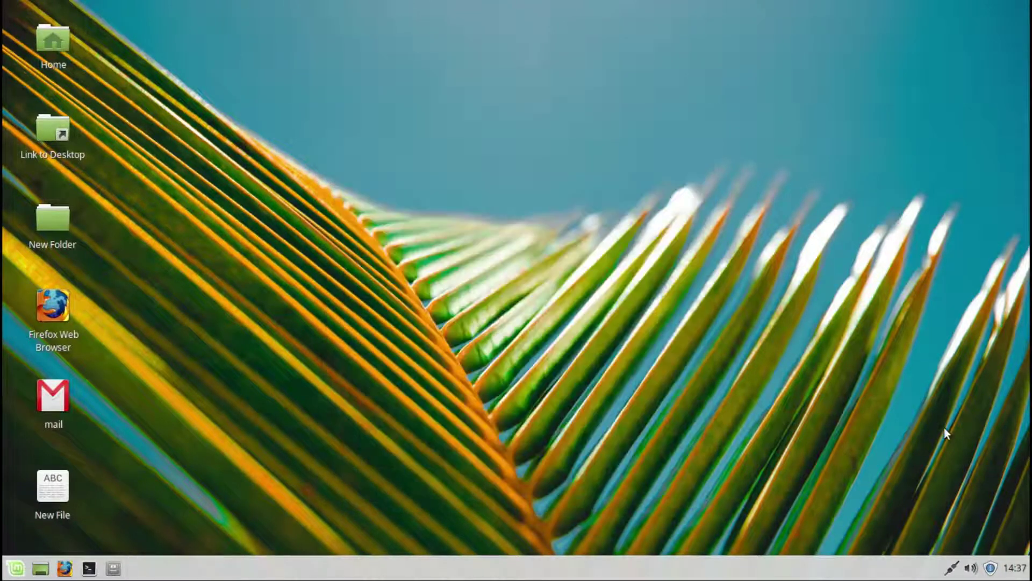
- Open the Update Manager and accept the preselected update policy recommended for most users
click(990, 568)
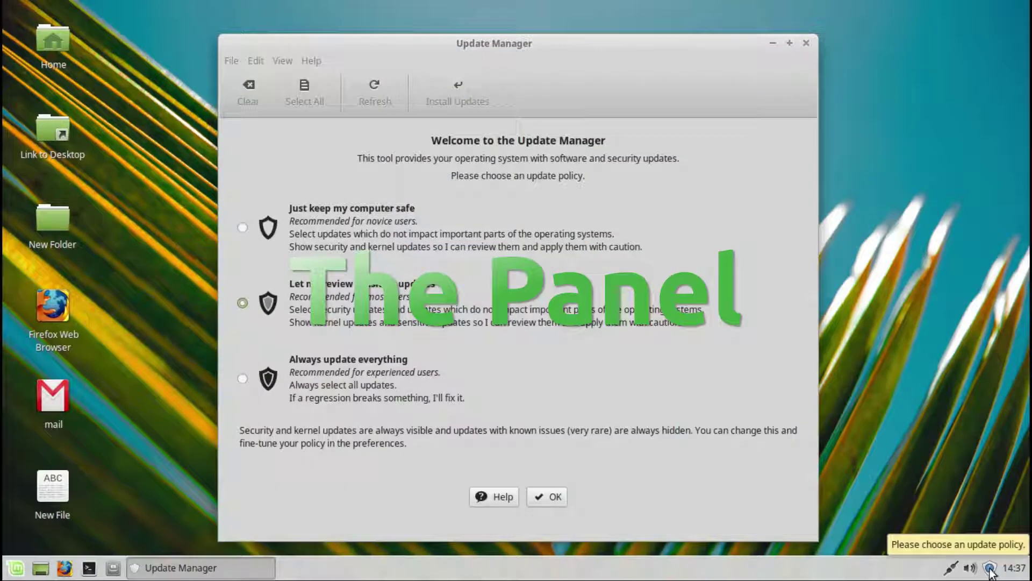
click(544, 492)
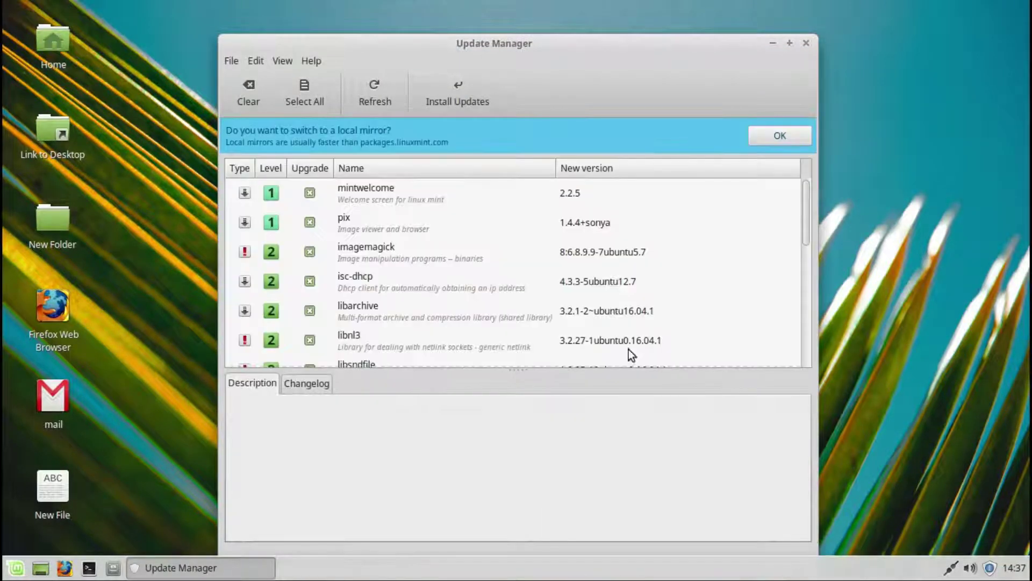
- Accept the local mirror suggestion, enter the account password to view Software Sources, and close it without changes
click(753, 139)
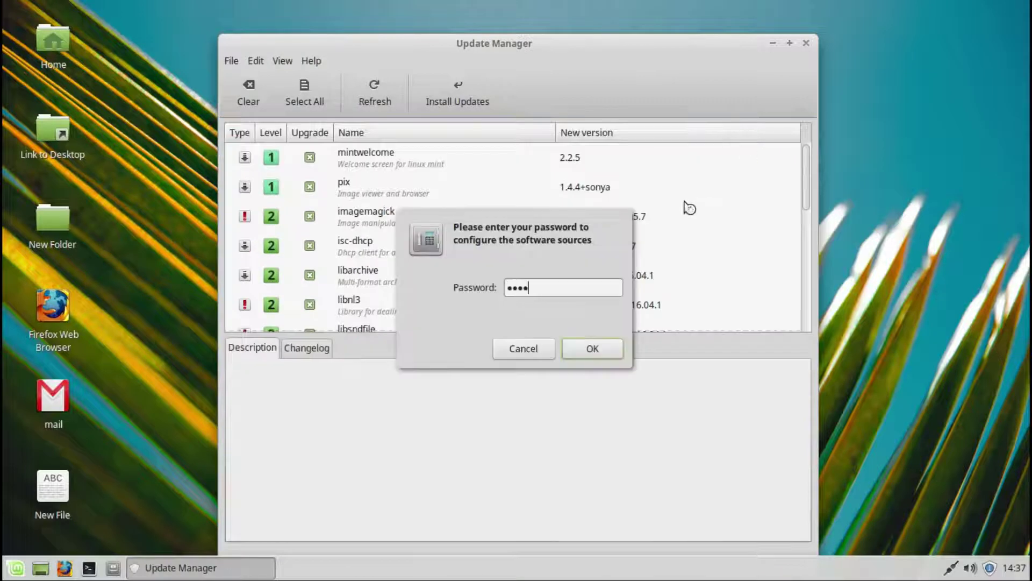
key(Return)
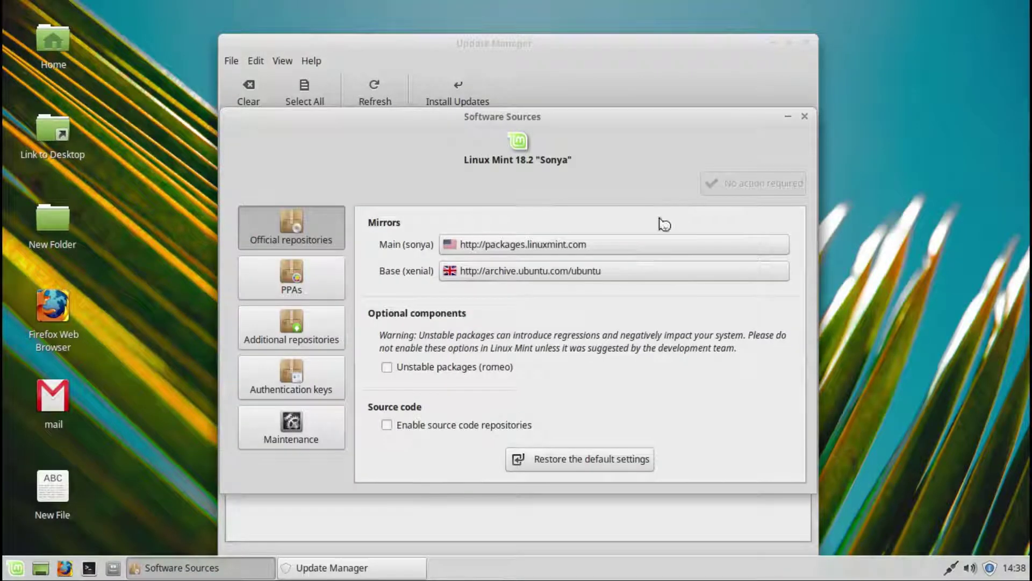
click(805, 118)
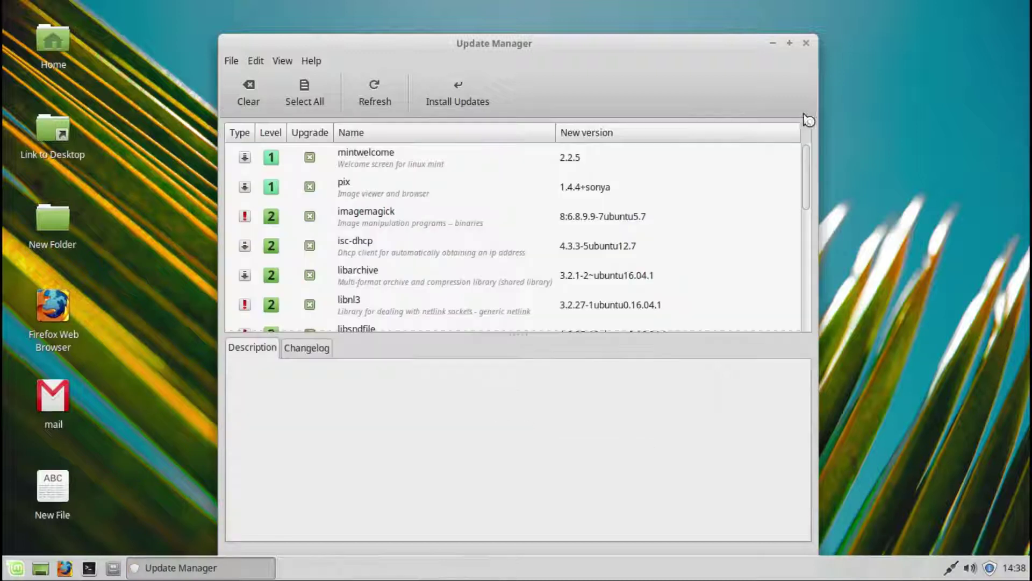
- Install the selected updates, authenticate with the account password, and minimize the Update Manager
click(447, 102)
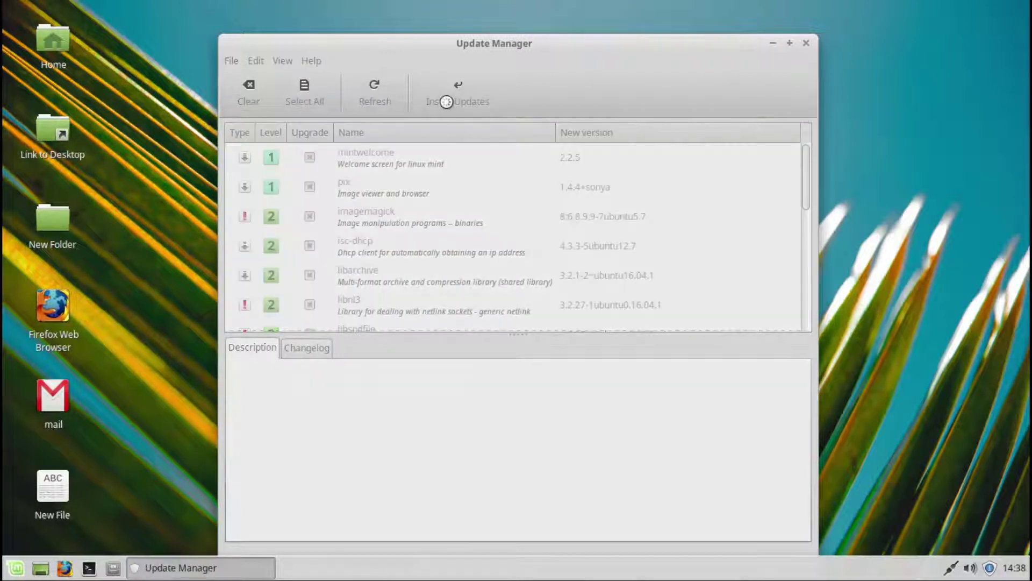
click(574, 424)
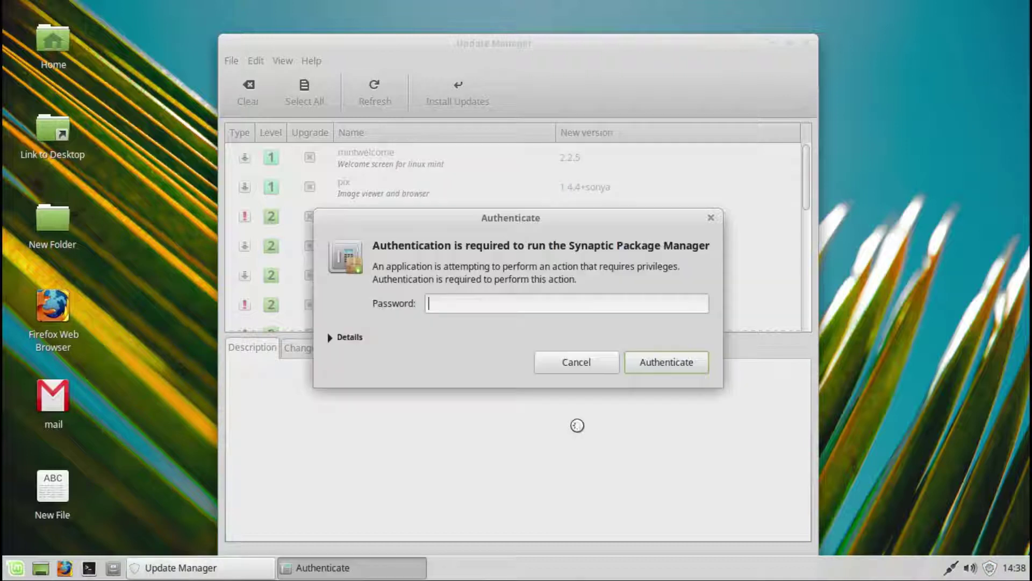
key(Return)
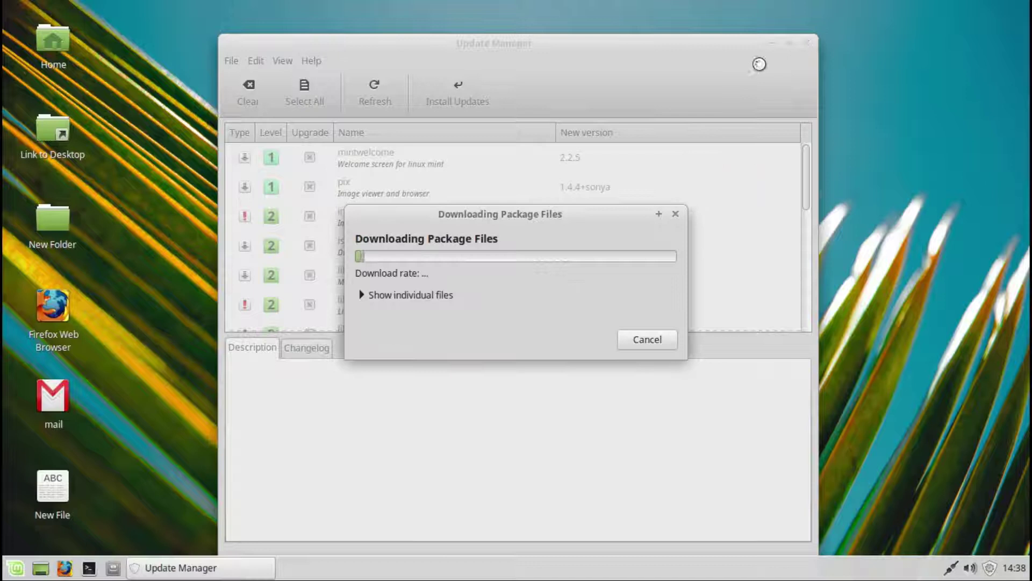
click(773, 45)
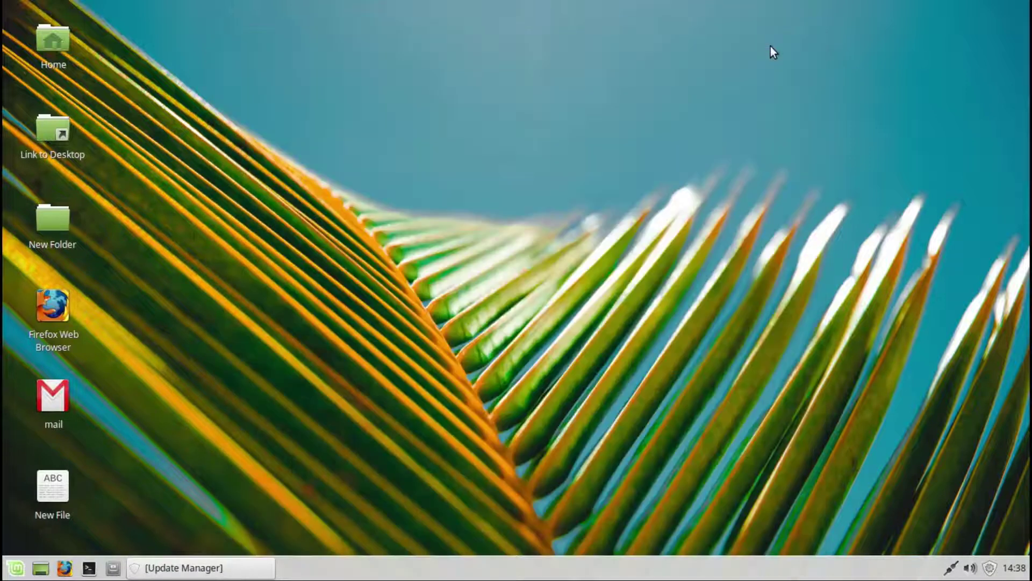
- Look over the desktop context menu and the sound and network indicators in the panel
right_click(643, 200)
click(600, 203)
click(970, 567)
click(971, 568)
click(951, 568)
click(820, 574)
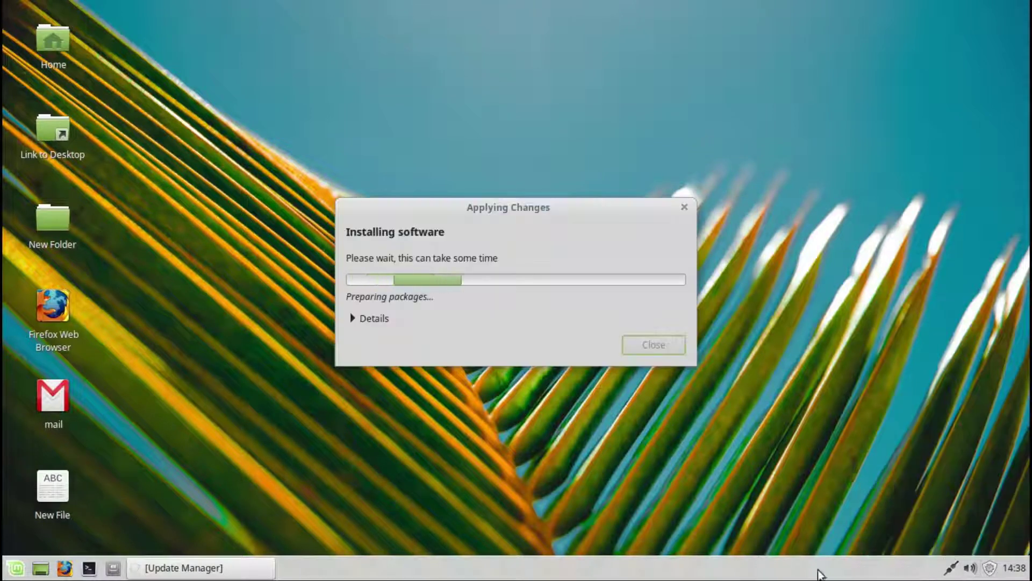
- View the About information of the Xfce panel and close it
right_click(689, 571)
mouse_move(719, 561)
click(804, 571)
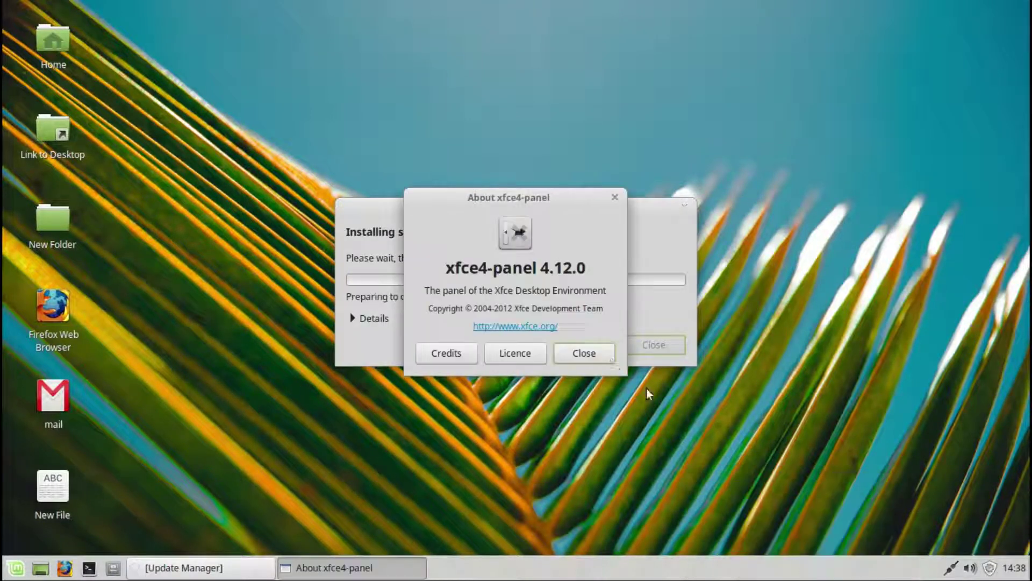
click(584, 355)
- Open the Xfce panel's online help, read through the documentation page to its end, and close the browser
right_click(600, 570)
mouse_move(652, 569)
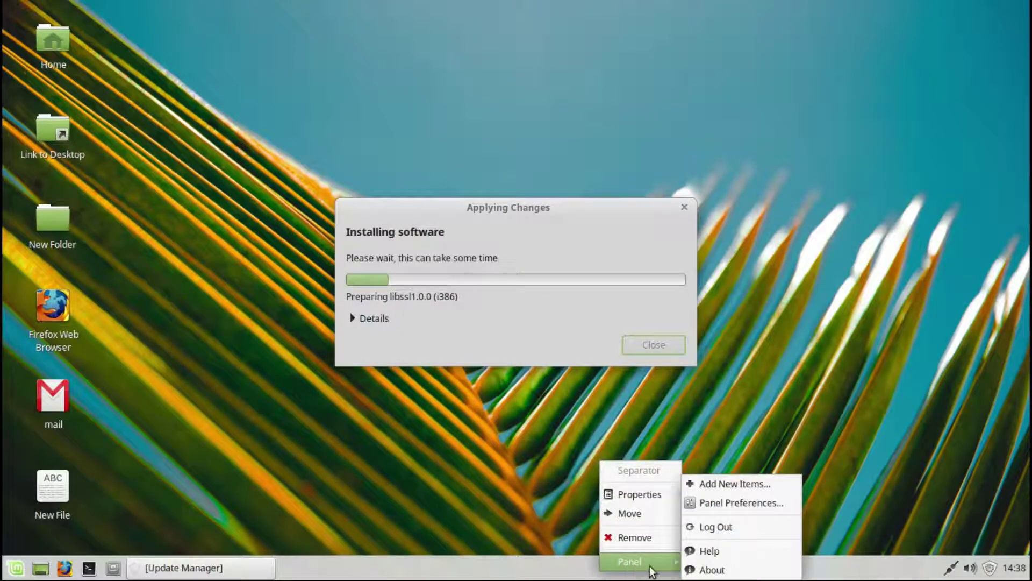
click(695, 552)
click(618, 355)
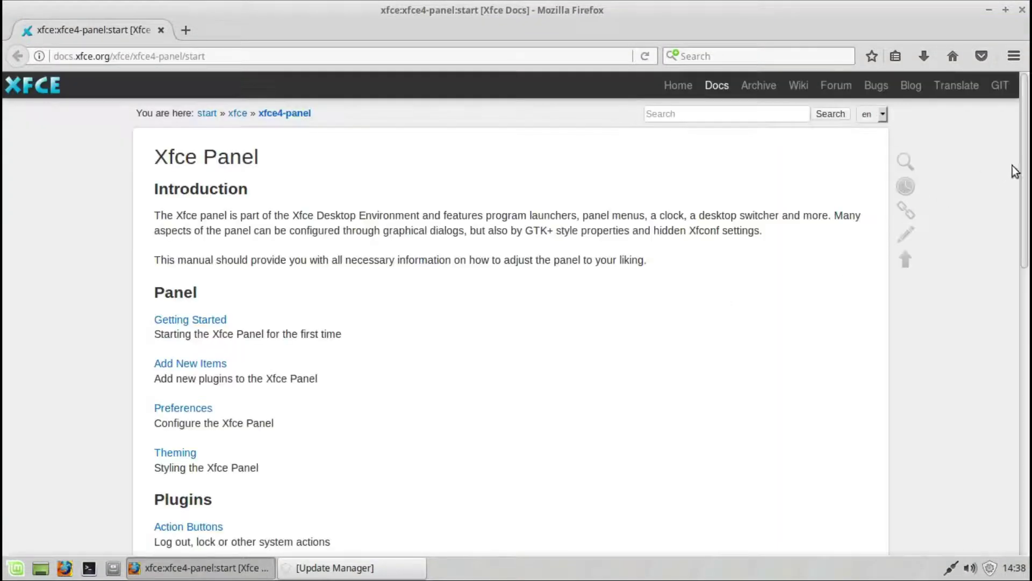
drag(1028, 166, 1030, 489)
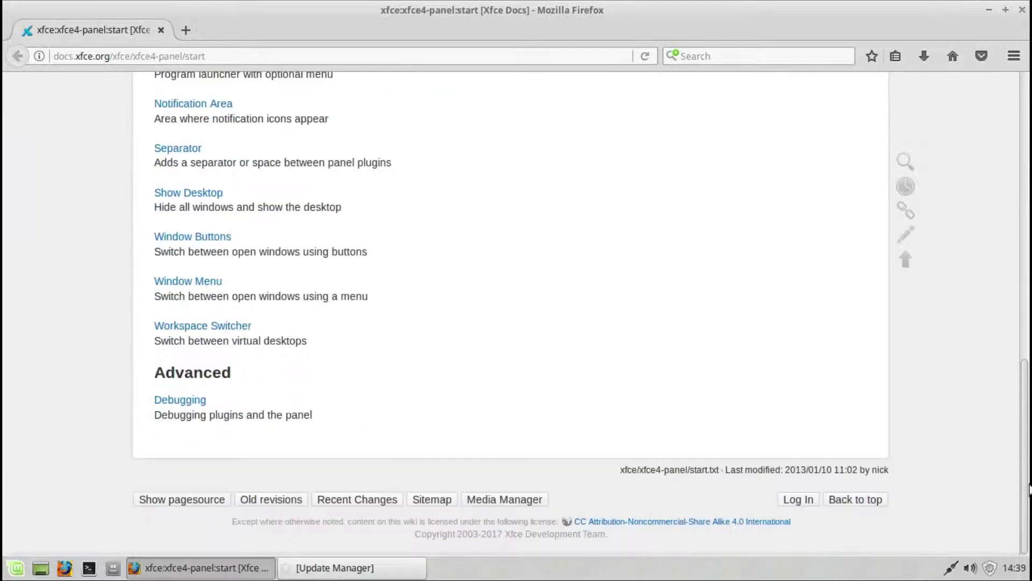
click(1022, 9)
- Open the log-out dialog from the panel's options and cancel it
right_click(692, 567)
mouse_move(766, 555)
click(806, 527)
click(582, 383)
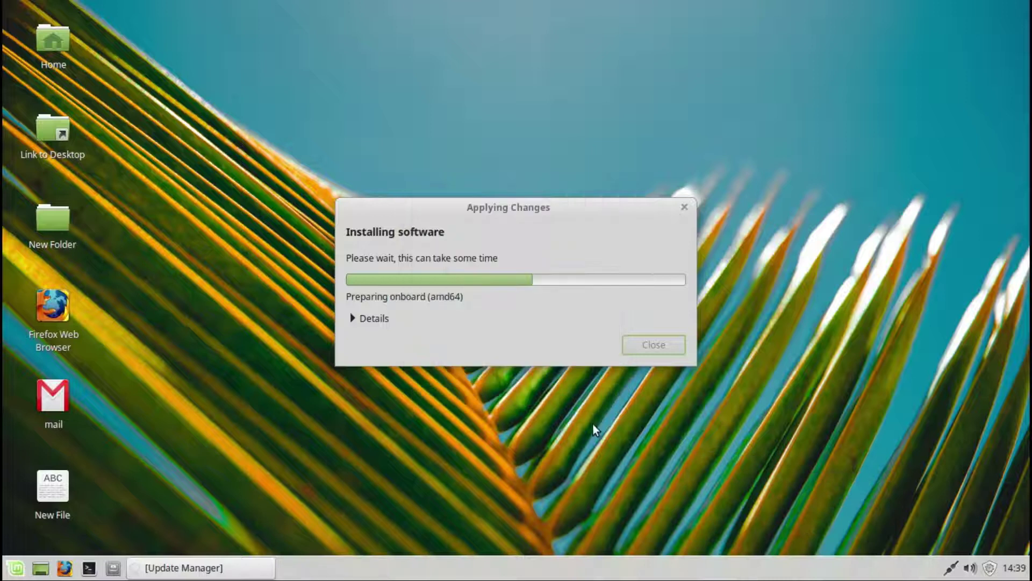
- Review the appearance and items settings of Panel 1 in Panel Preferences, and close the dialog
right_click(618, 568)
mouse_move(651, 555)
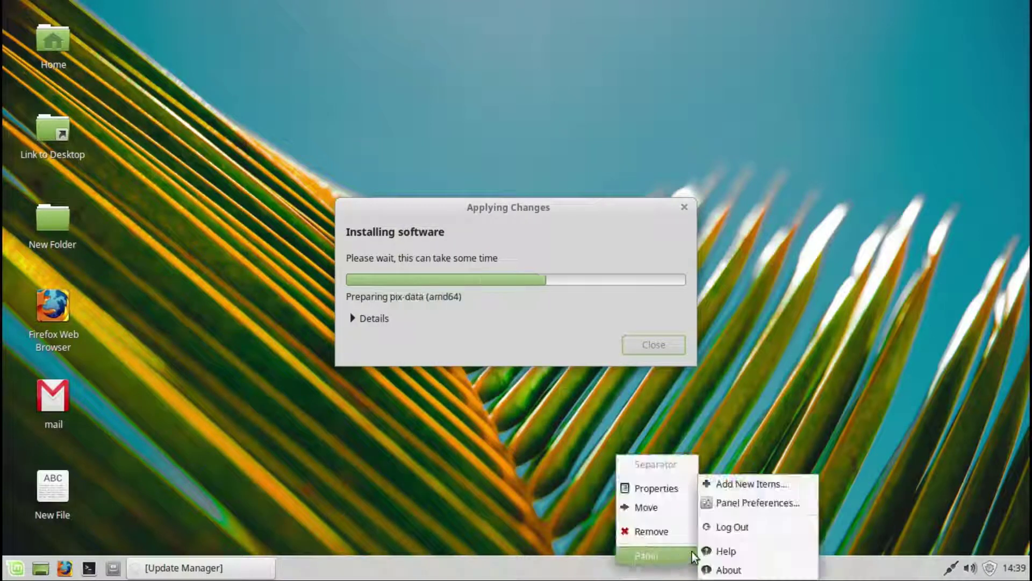
click(737, 503)
click(487, 203)
click(518, 204)
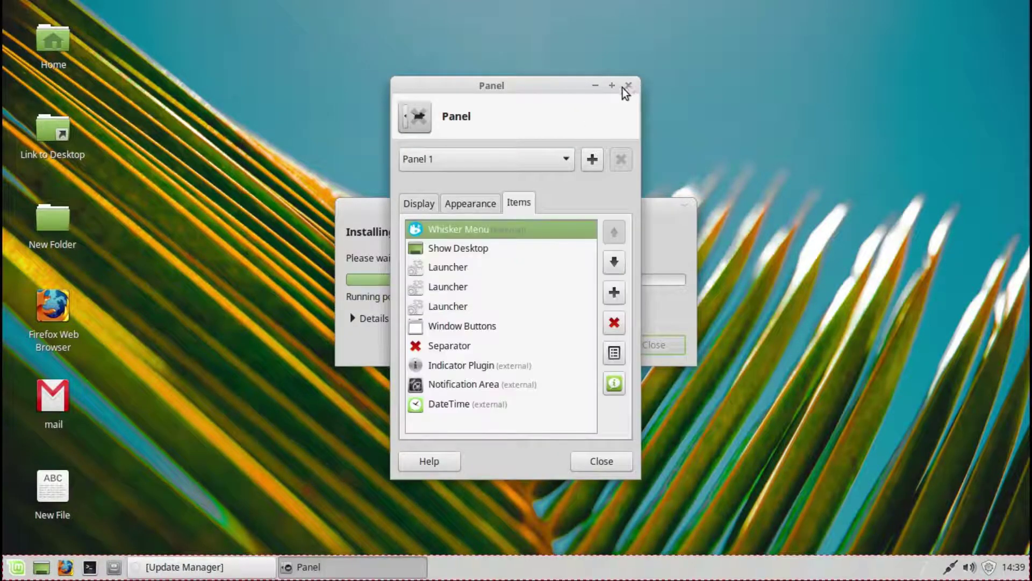
click(628, 85)
- Add the System Load Monitor plugin to the panel, look over the remaining plugins, and close the dialog
right_click(569, 570)
mouse_move(611, 558)
click(690, 487)
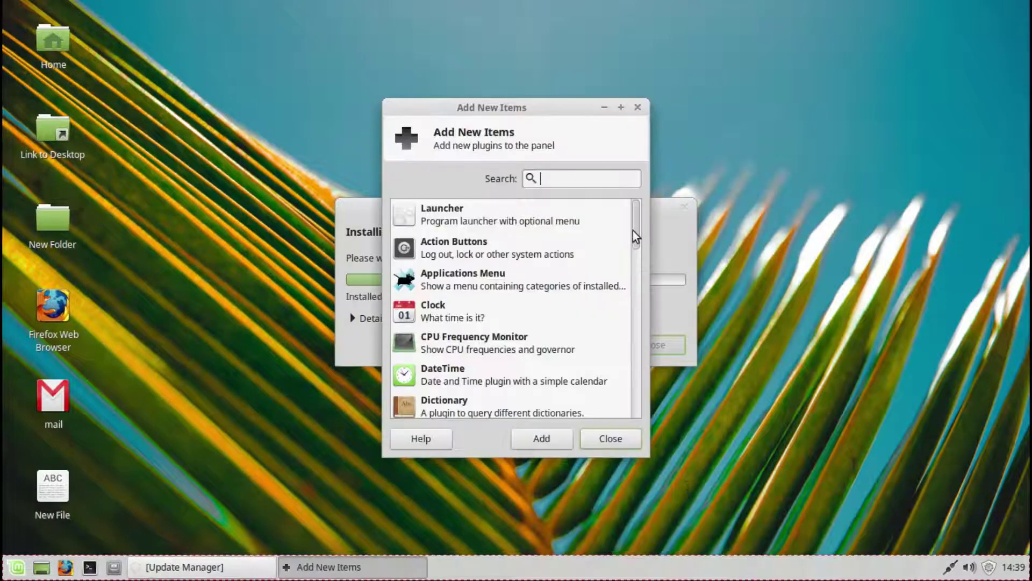
scroll(638, 271, down, 5)
drag(638, 271, 638, 371)
click(512, 256)
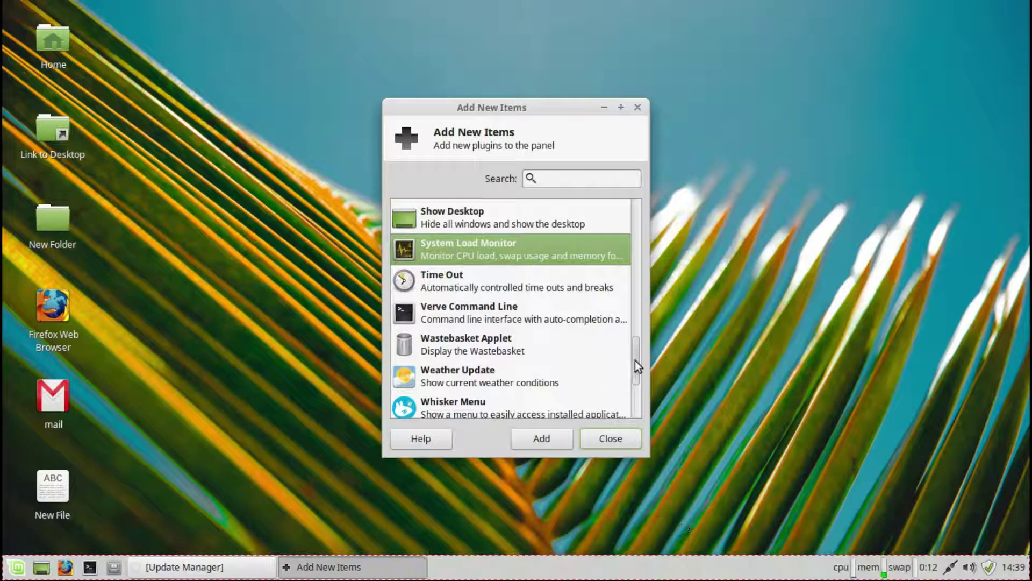
drag(636, 362, 635, 407)
click(613, 440)
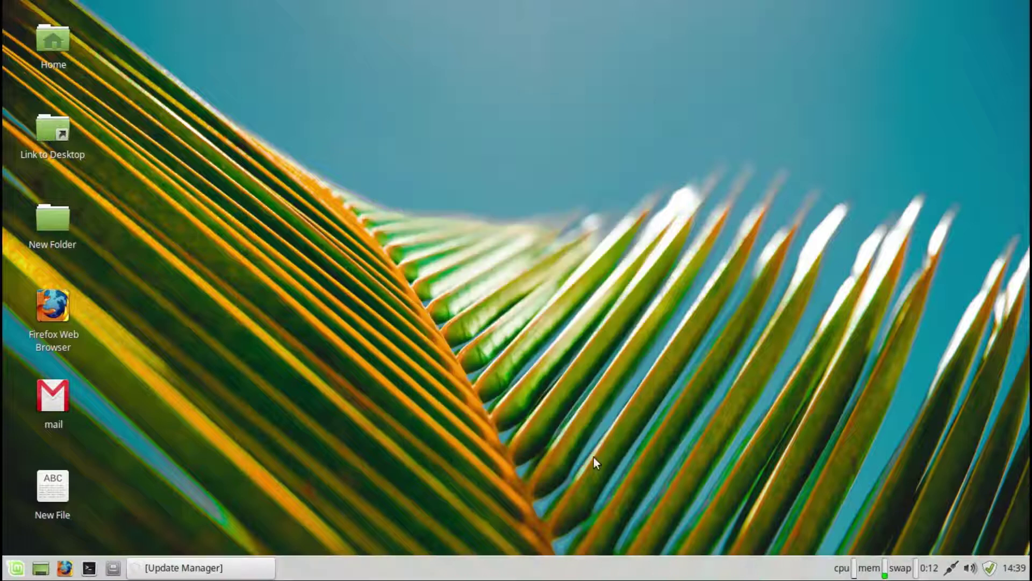
right_click(466, 575)
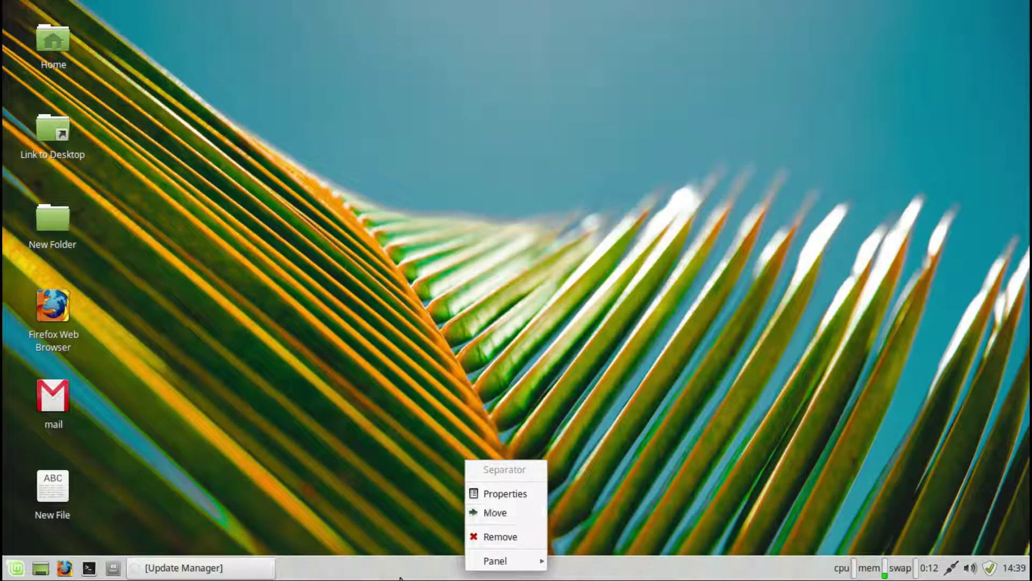
click(425, 575)
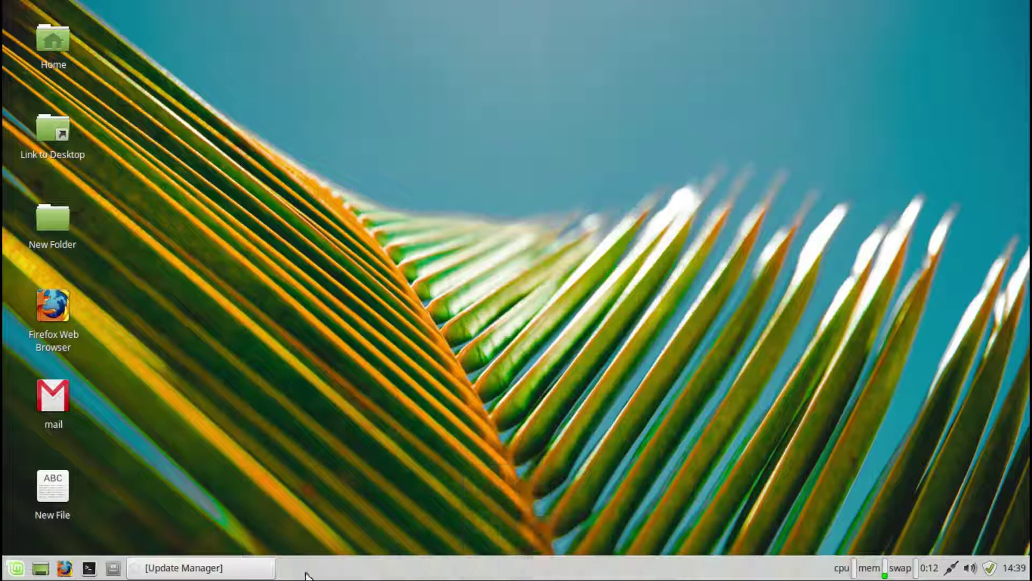
- Select both Linux kernel updates in the Update Manager, start installing them, authenticate with the account password, and minimise the window
click(217, 574)
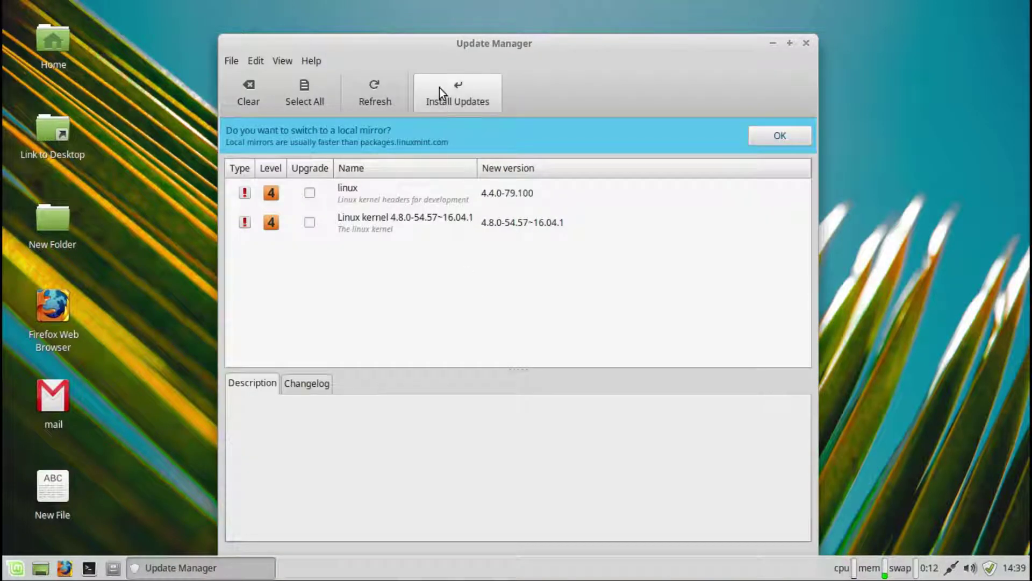
click(310, 222)
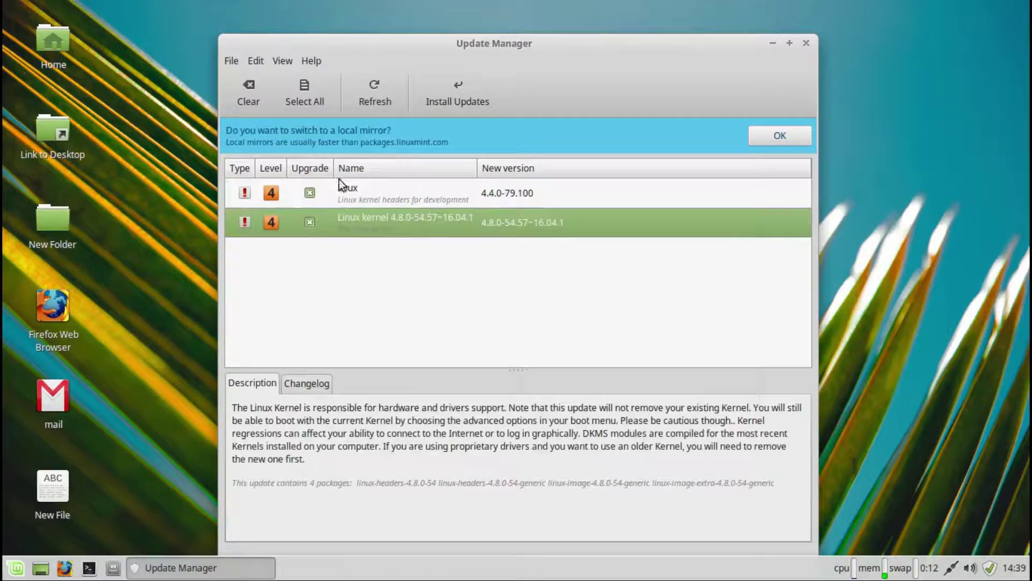
click(454, 90)
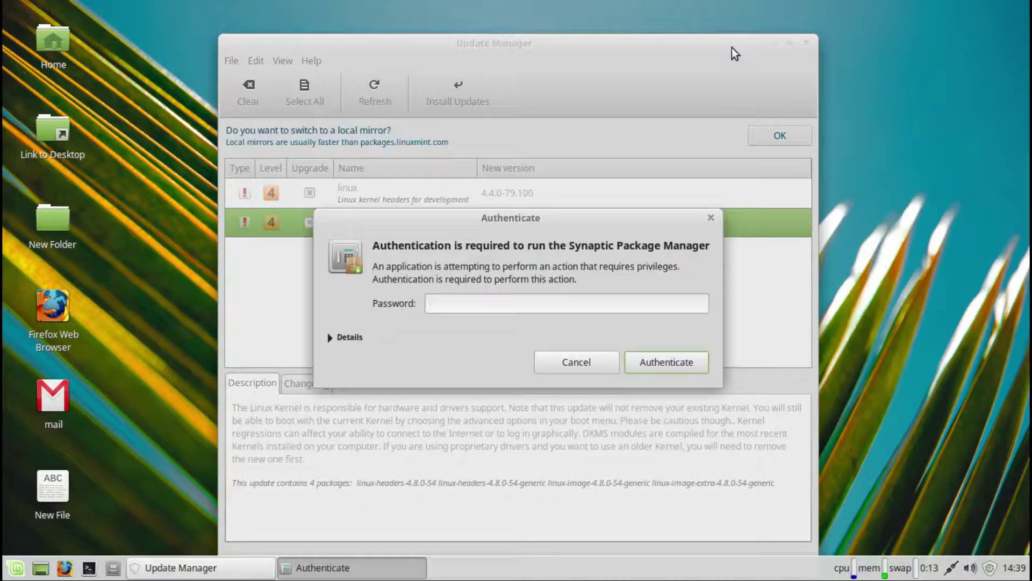
key(Return)
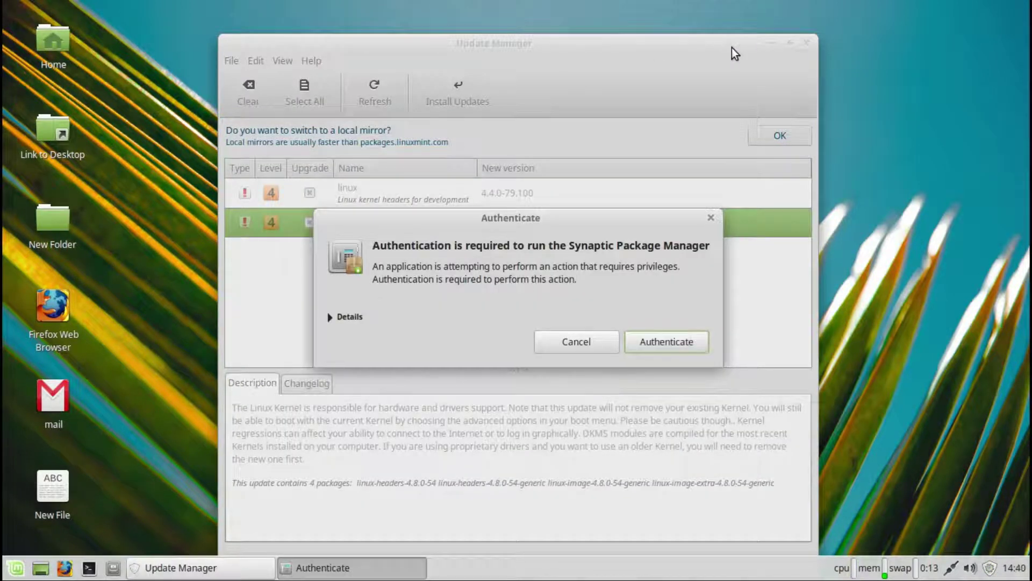
key(Return)
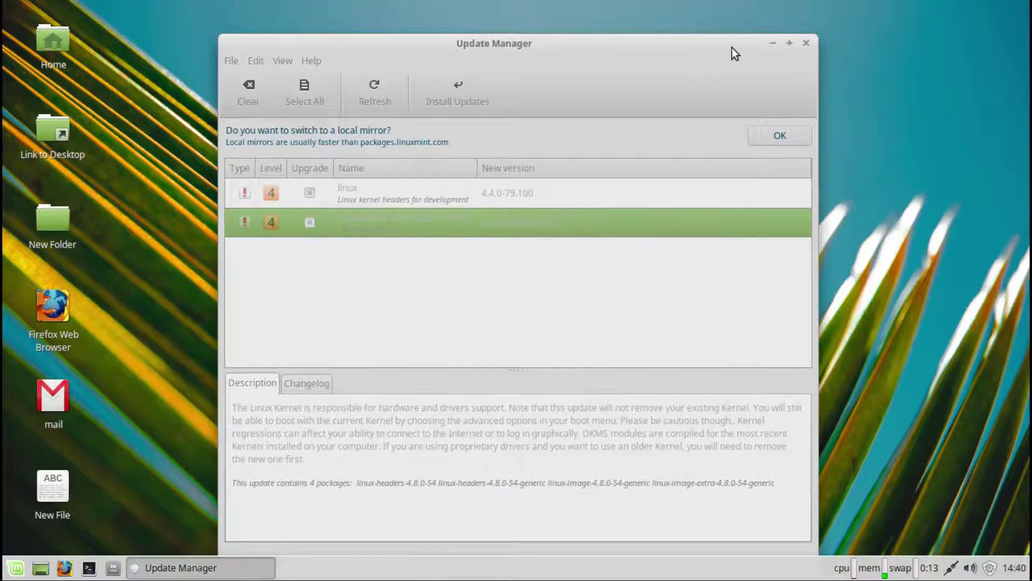
click(774, 42)
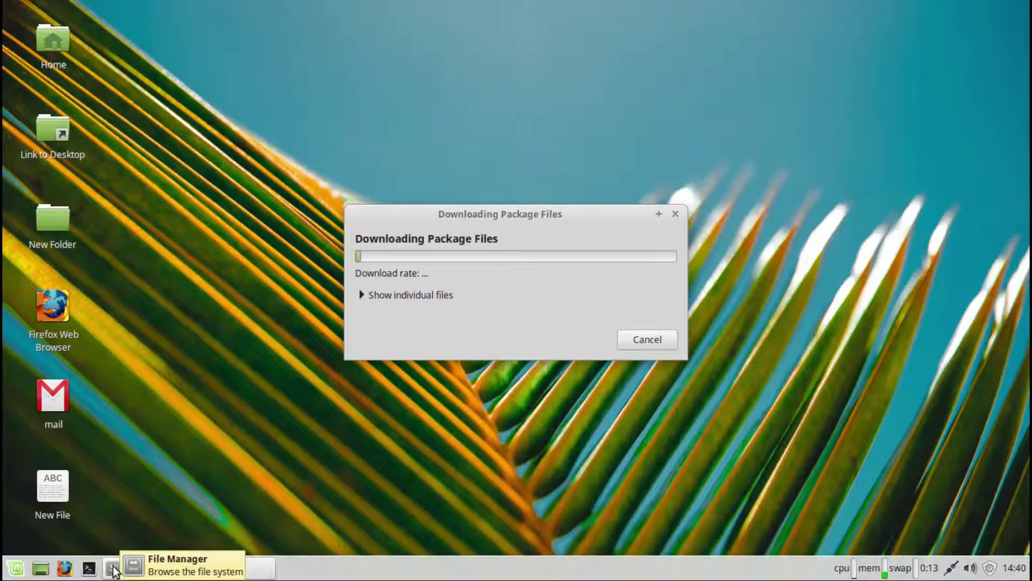
- Remove the terminal launcher from the panel
click(113, 569)
click(479, 11)
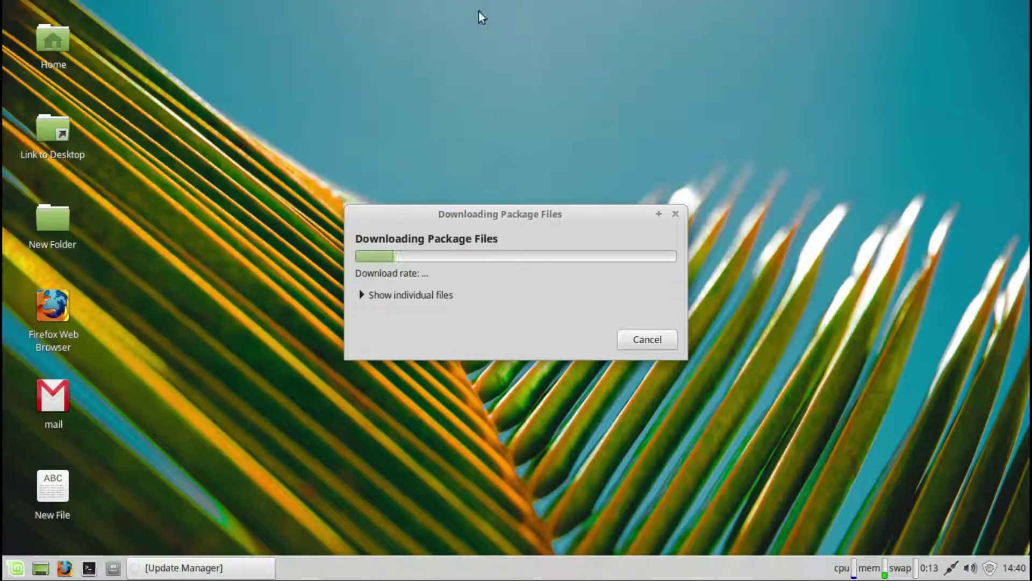
right_click(115, 568)
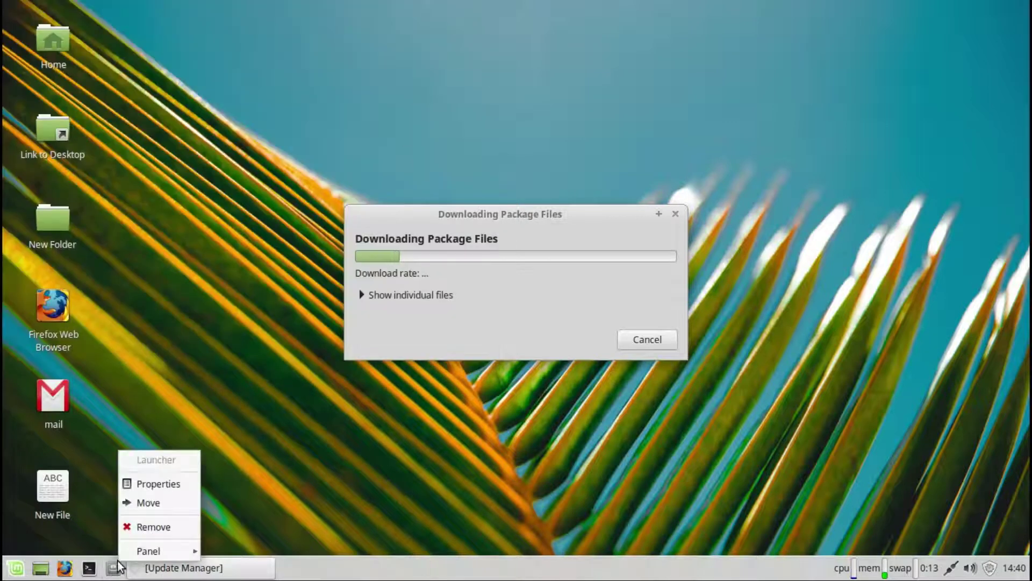
click(67, 572)
right_click(89, 568)
click(102, 533)
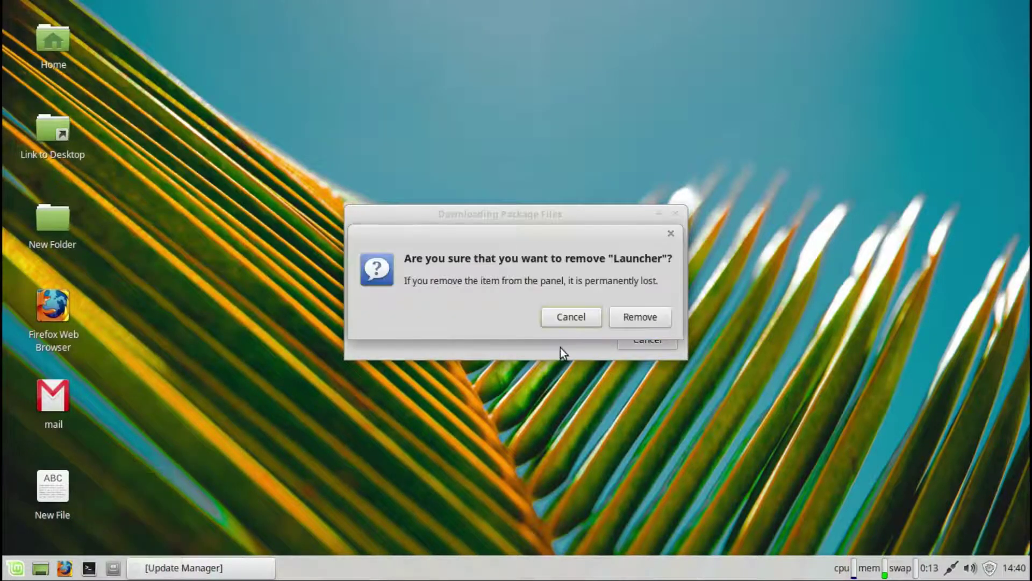
click(645, 317)
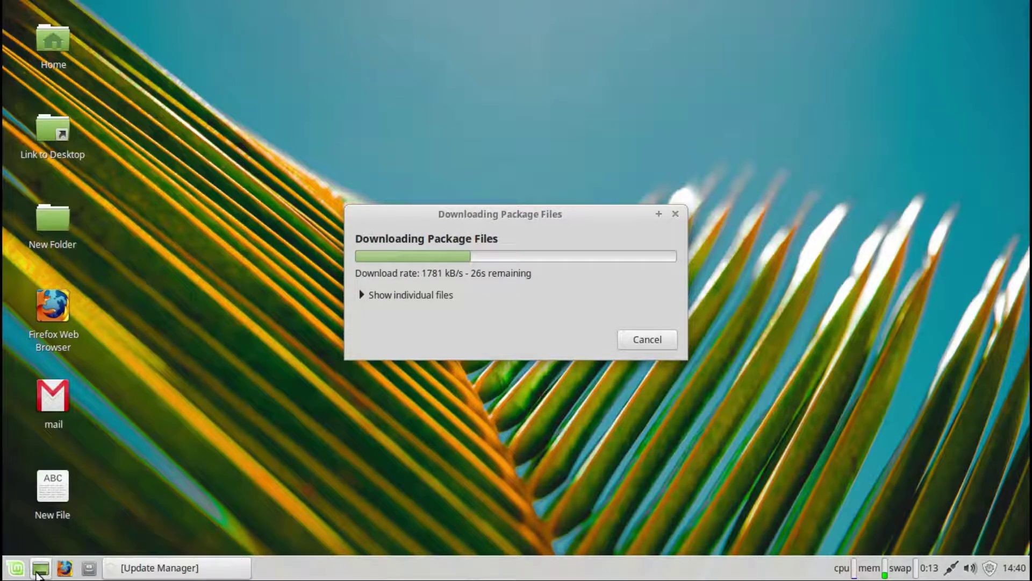
- Show the desktop, review the Whisker Menu properties for behaviour, commands and search actions, and close the dialog
click(36, 572)
right_click(15, 567)
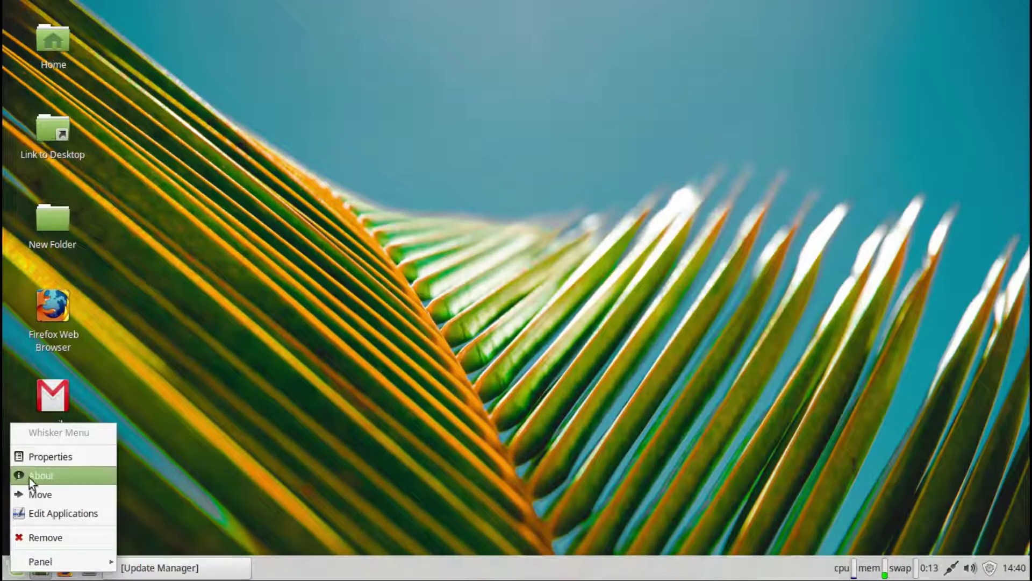
click(34, 457)
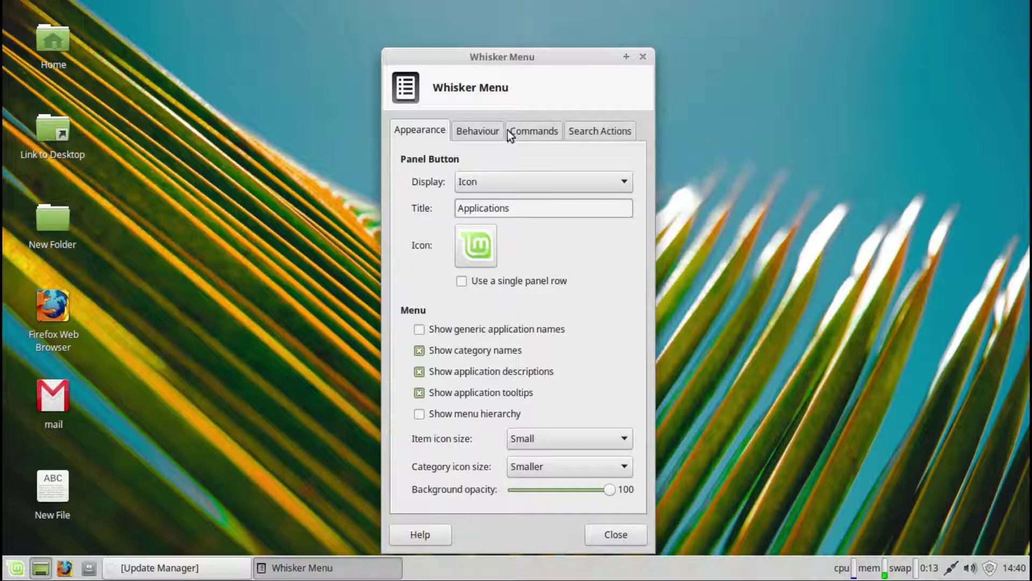
click(487, 132)
click(529, 131)
click(597, 131)
click(643, 57)
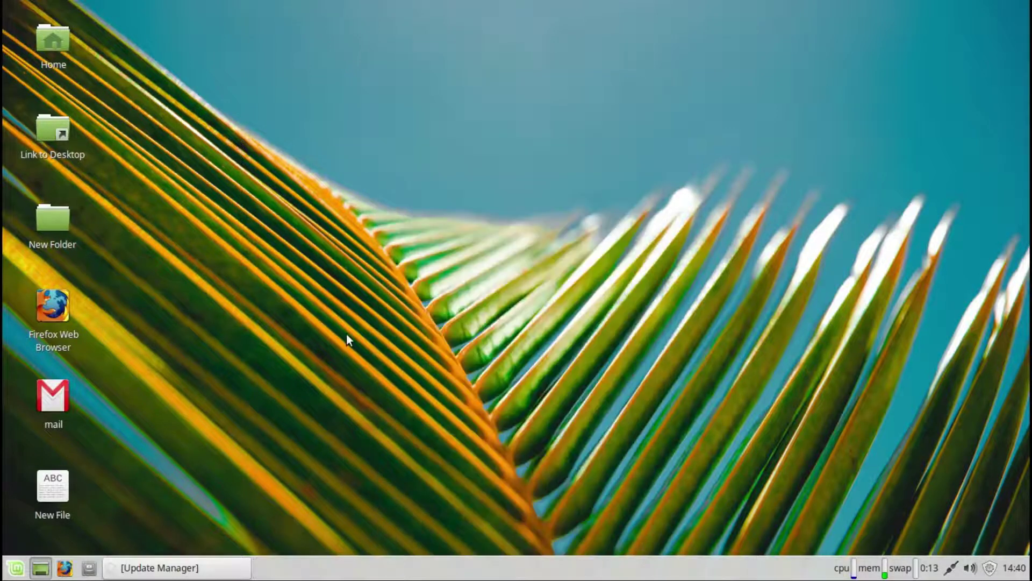
- Enlarge the applications menu to nearly the full screen height and look through the recently used and all applications lists
click(13, 570)
drag(293, 190, 379, 4)
click(33, 68)
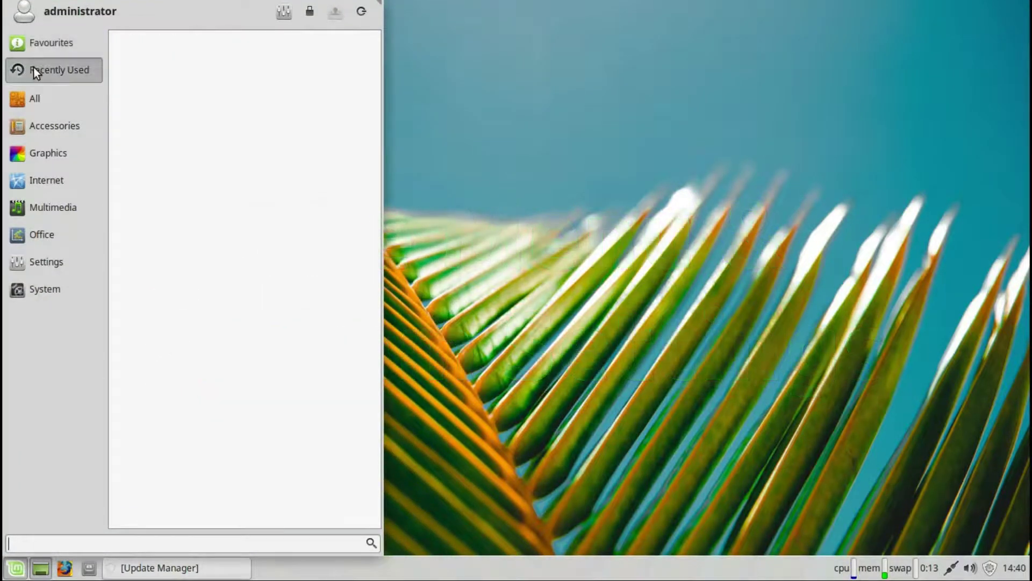
click(35, 100)
drag(376, 47, 378, 540)
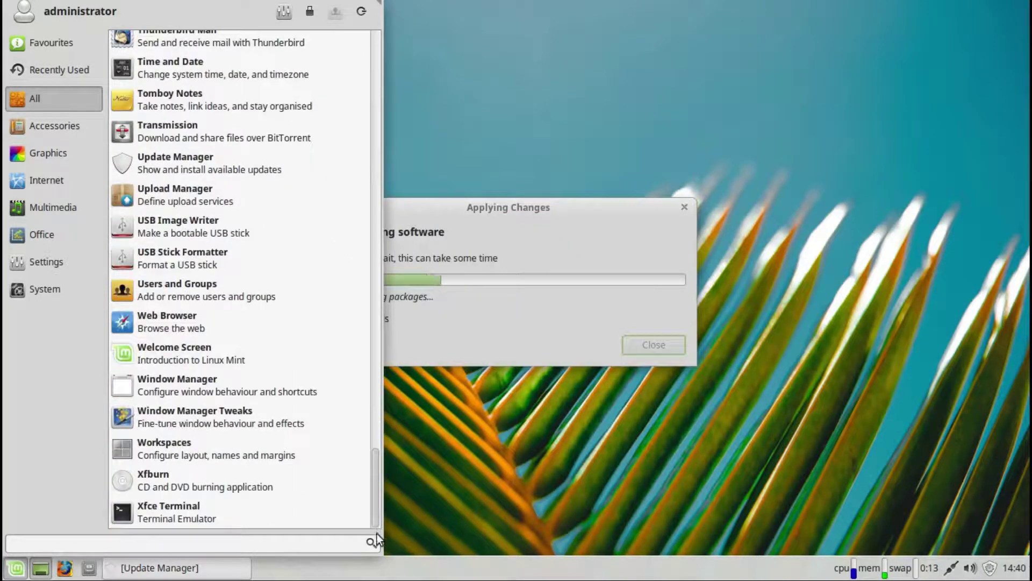
- Launch the Task Manager from the Accessories category and move its window to the upper-right corner of the desktop
click(34, 125)
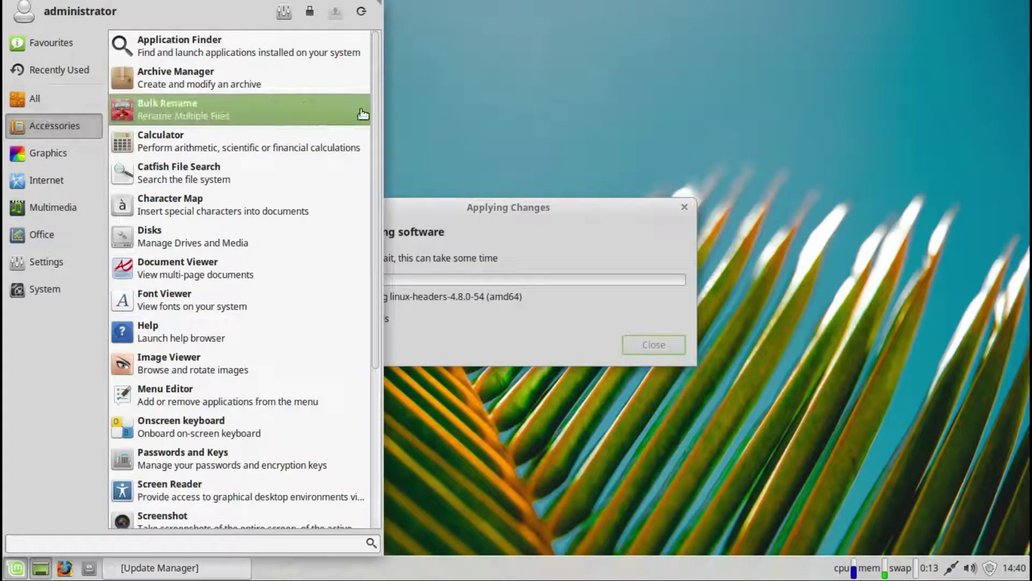
scroll(371, 126, down, 5)
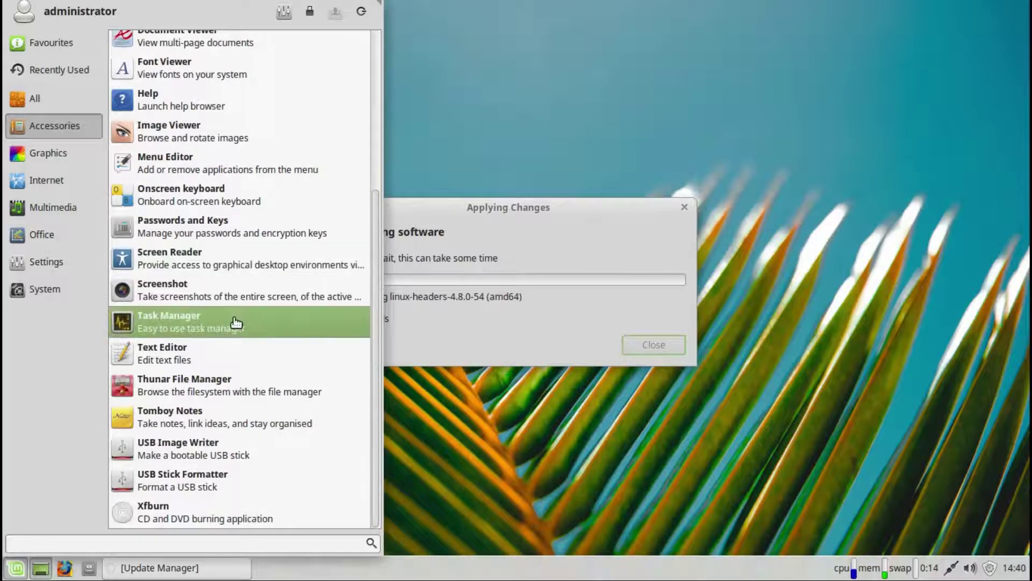
click(237, 319)
drag(184, 9, 1027, 4)
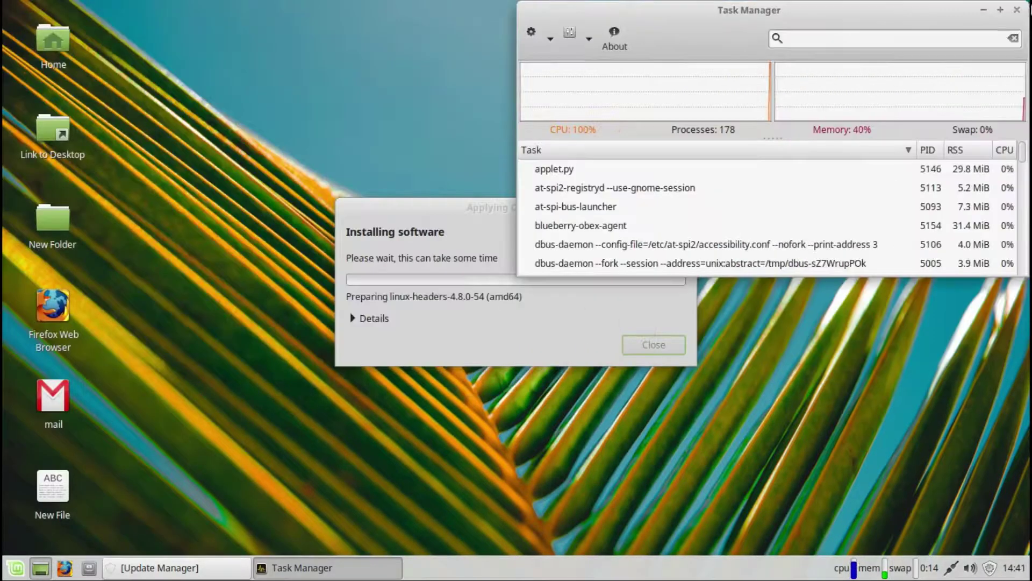
- Look through the applications listed under the Graphics, Internet, Office, Settings and System categories of the applications menu
click(15, 568)
click(40, 157)
click(44, 186)
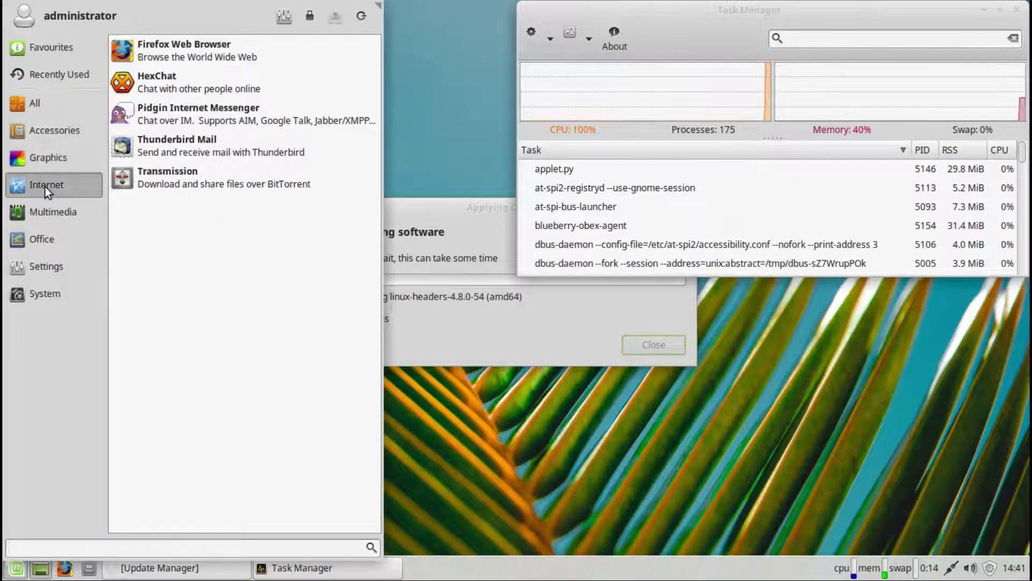
mouse_move(46, 246)
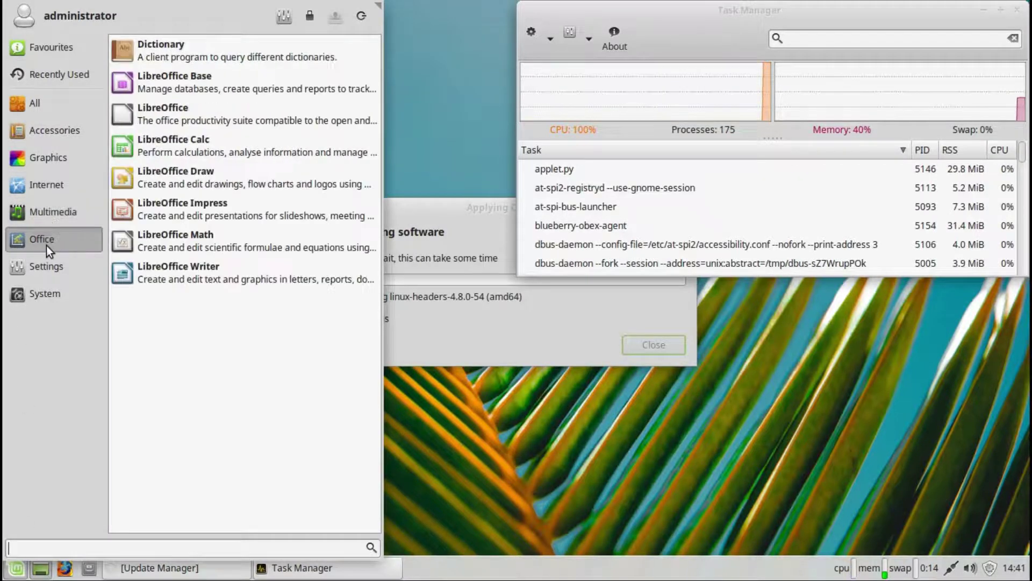
mouse_move(46, 266)
scroll(371, 280, down, 4)
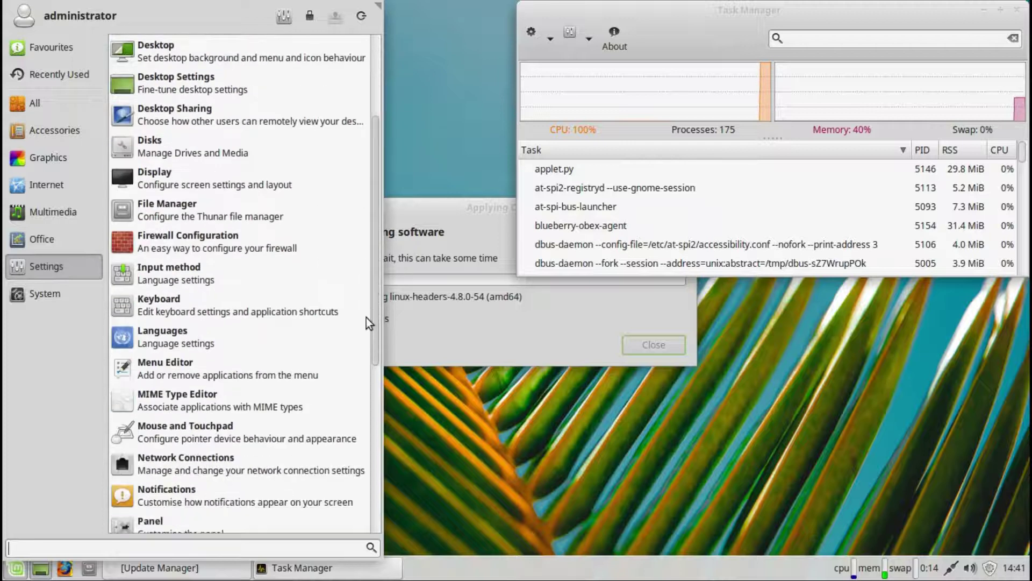
scroll(366, 317, down, 5)
mouse_move(54, 297)
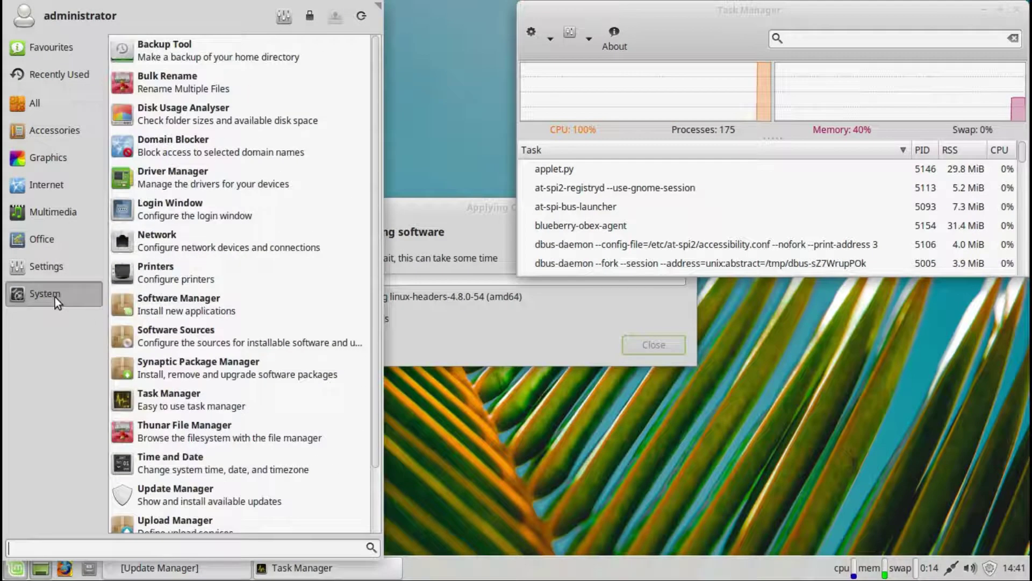
scroll(376, 290, down, 3)
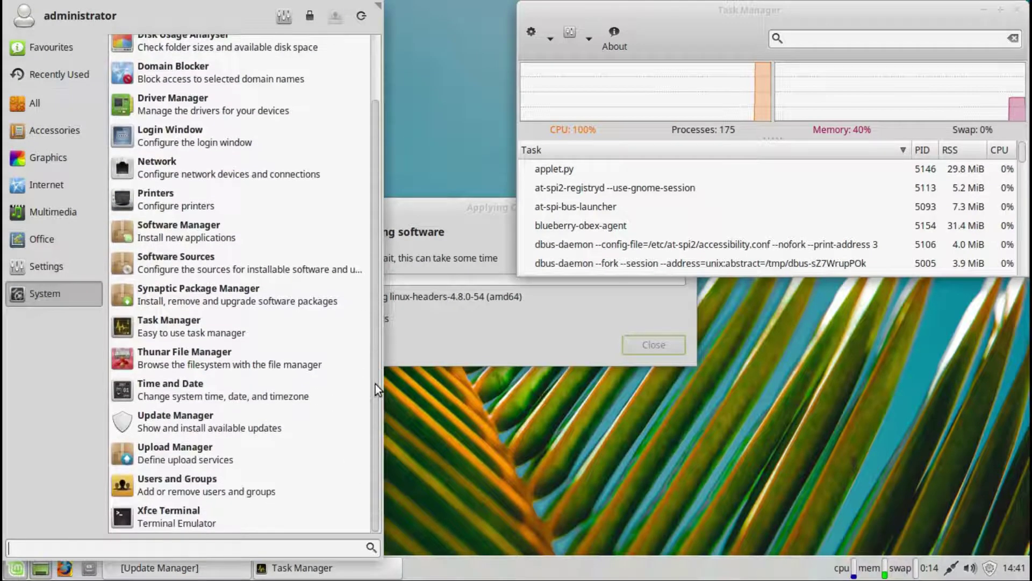
scroll(375, 384, up, 2)
- Open the Settings manager, enlarge its window, review the icon themes and settings under Appearance, and return to the overview
click(278, 10)
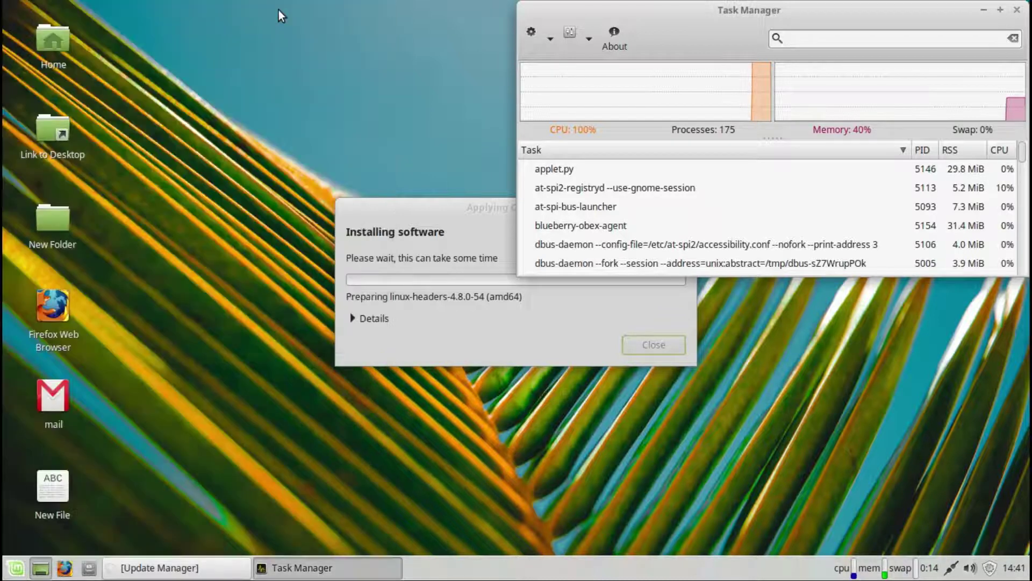
drag(453, 94, 443, 7)
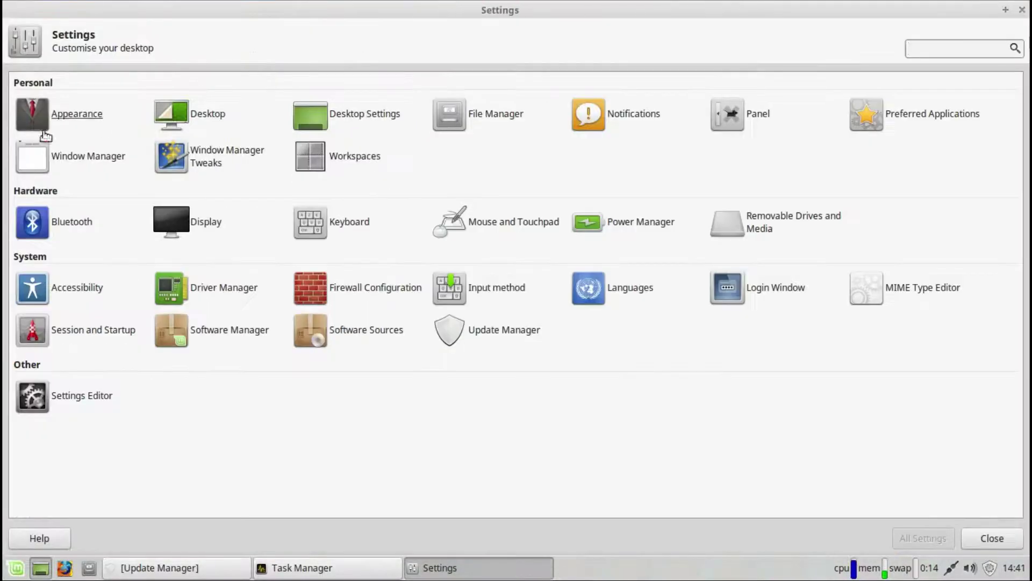
click(60, 121)
click(64, 83)
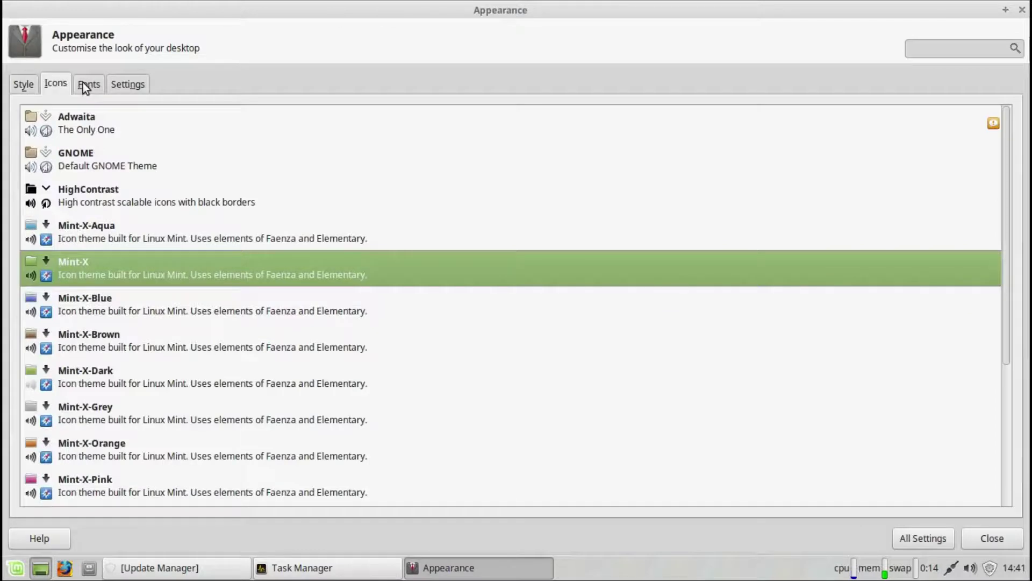
click(124, 84)
click(923, 538)
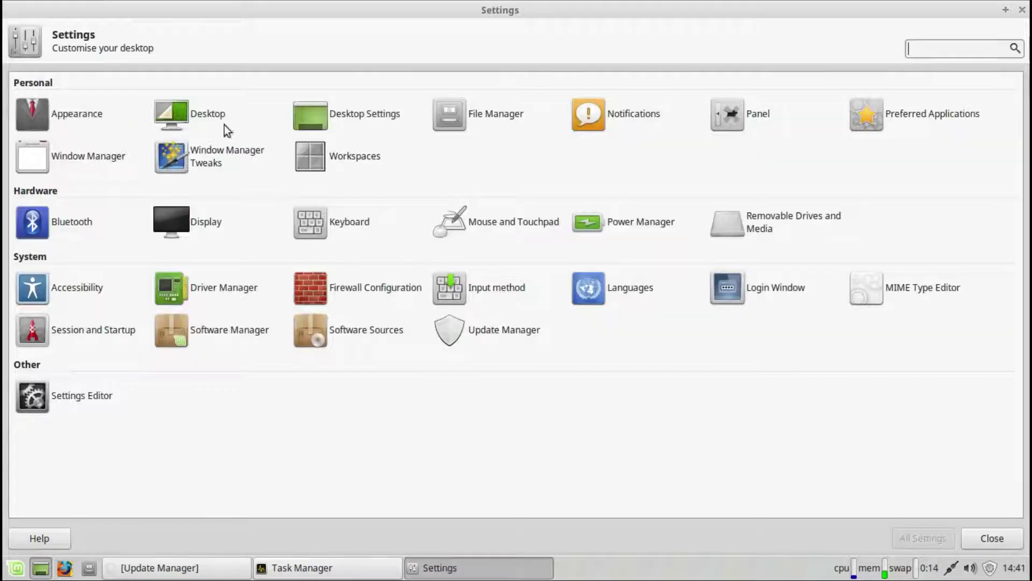
- Look over the Desktop backgrounds and the Terminal options of Desktop Settings, and return to the settings overview
click(212, 113)
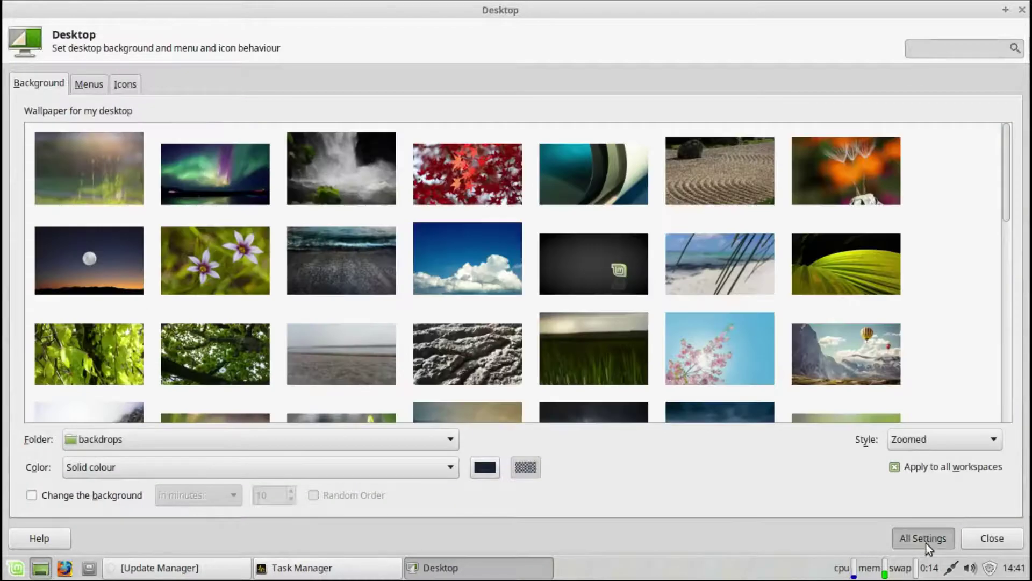
click(923, 538)
click(366, 114)
click(488, 218)
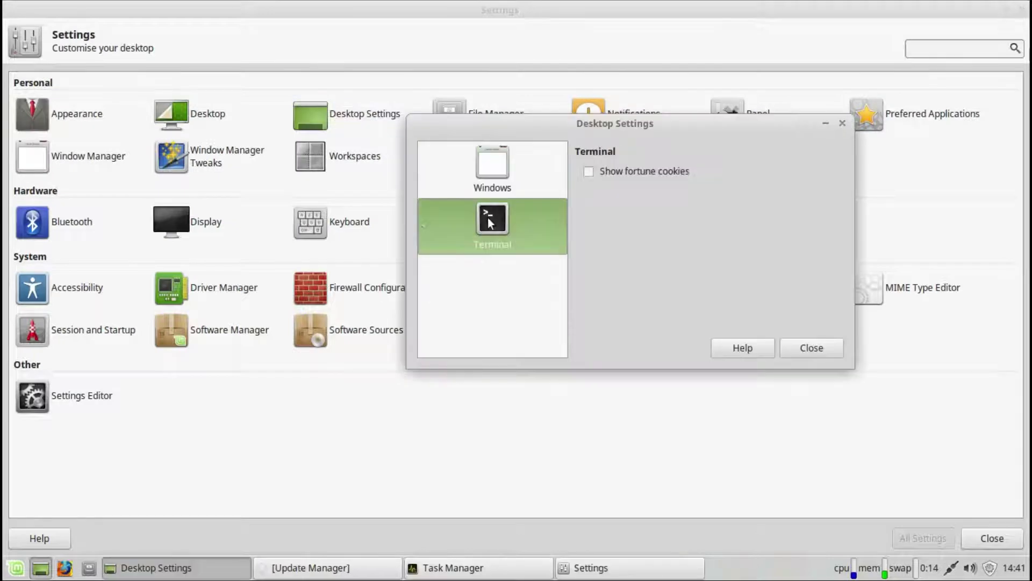
key(Escape)
- Review the sections of the File Manager preferences and close the dialog
click(495, 113)
click(457, 164)
click(492, 167)
click(547, 166)
click(641, 90)
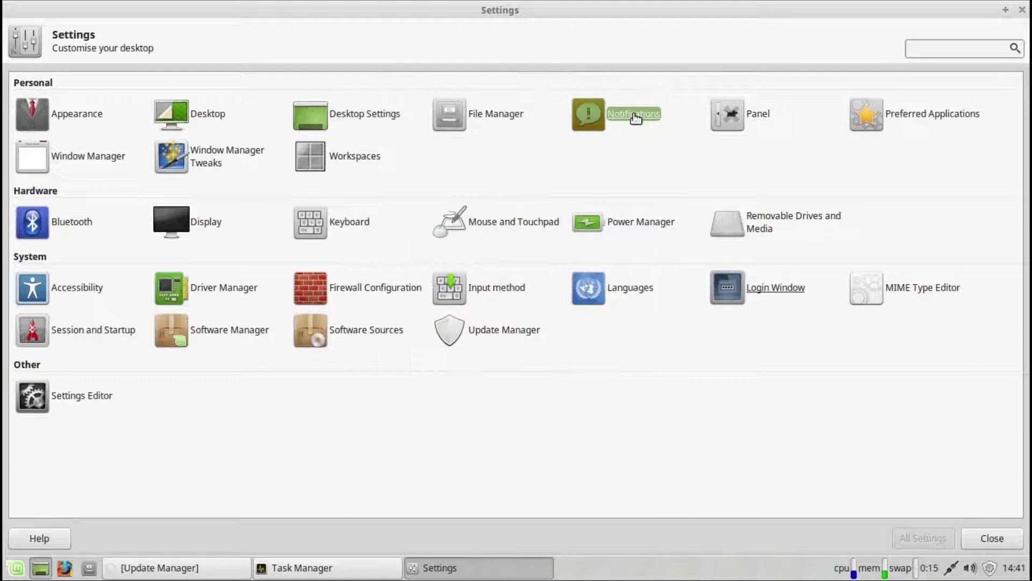
- Review the Notifications settings and return to the settings overview
click(633, 114)
click(612, 114)
click(612, 114)
click(912, 538)
- Review the Panel preferences and return to the settings overview
click(759, 114)
click(102, 128)
click(116, 128)
click(923, 538)
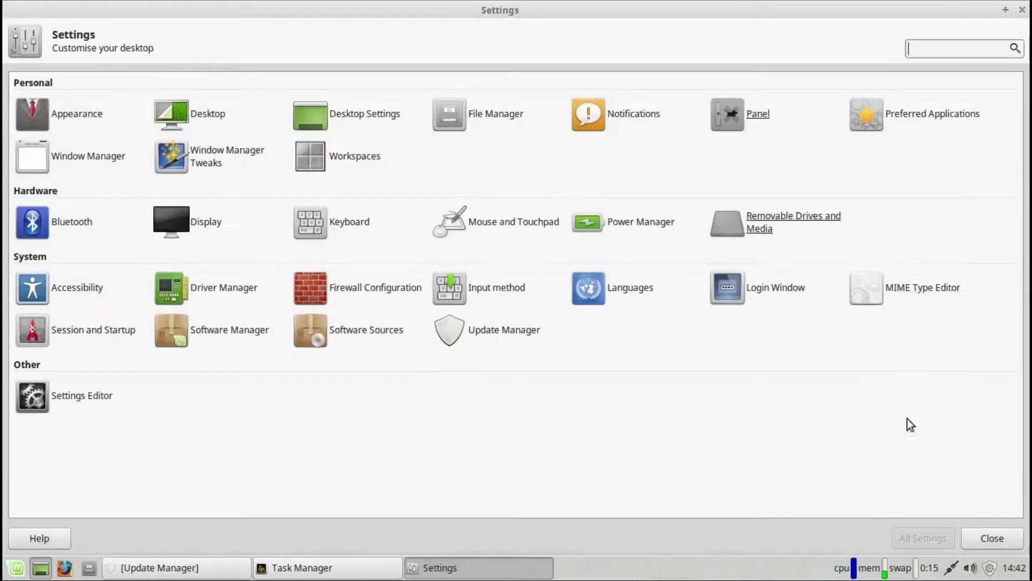
- Choose Mozilla Firefox as the web browser in Preferred Applications, view the utilities, and return to the settings overview
click(922, 110)
click(709, 166)
click(709, 166)
click(709, 165)
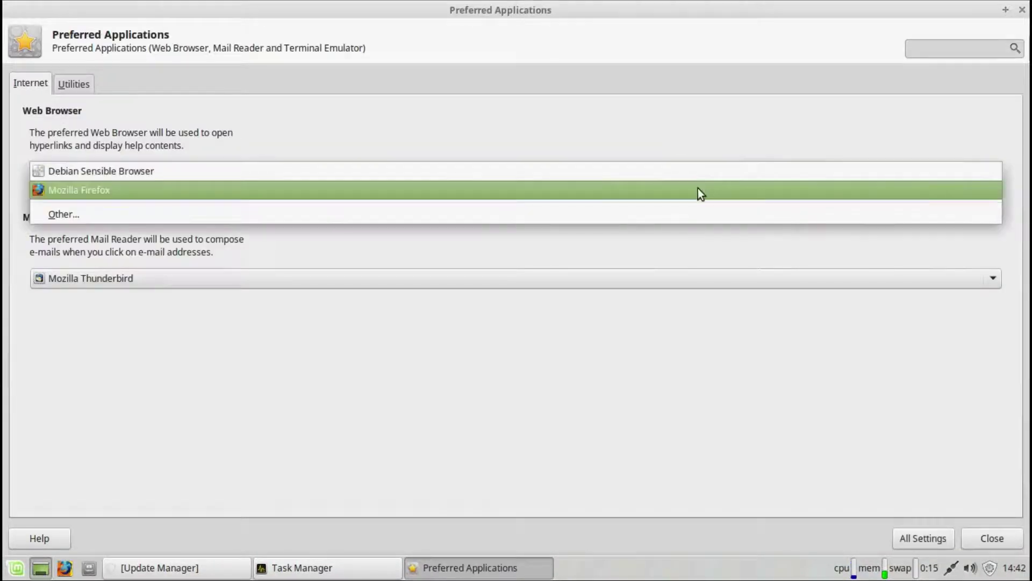
click(698, 189)
click(87, 85)
click(916, 537)
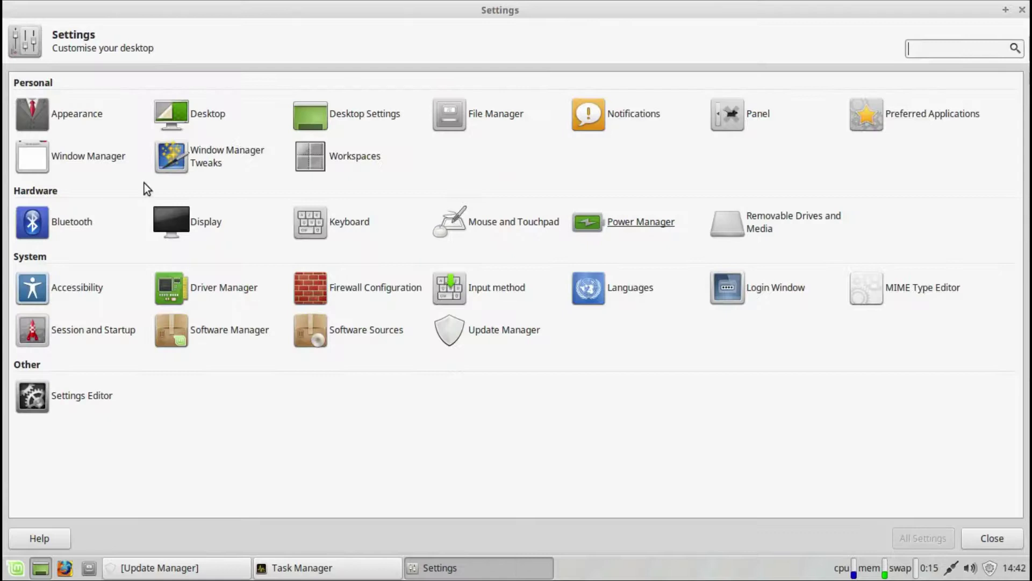
- Review the sections of the Window Manager settings and return to the settings overview
click(86, 158)
click(63, 86)
click(107, 83)
click(153, 83)
click(916, 537)
- Review the sections of Window Manager Tweaks and return to the settings overview
click(226, 157)
click(73, 84)
click(115, 84)
click(161, 84)
click(237, 84)
click(290, 83)
click(916, 537)
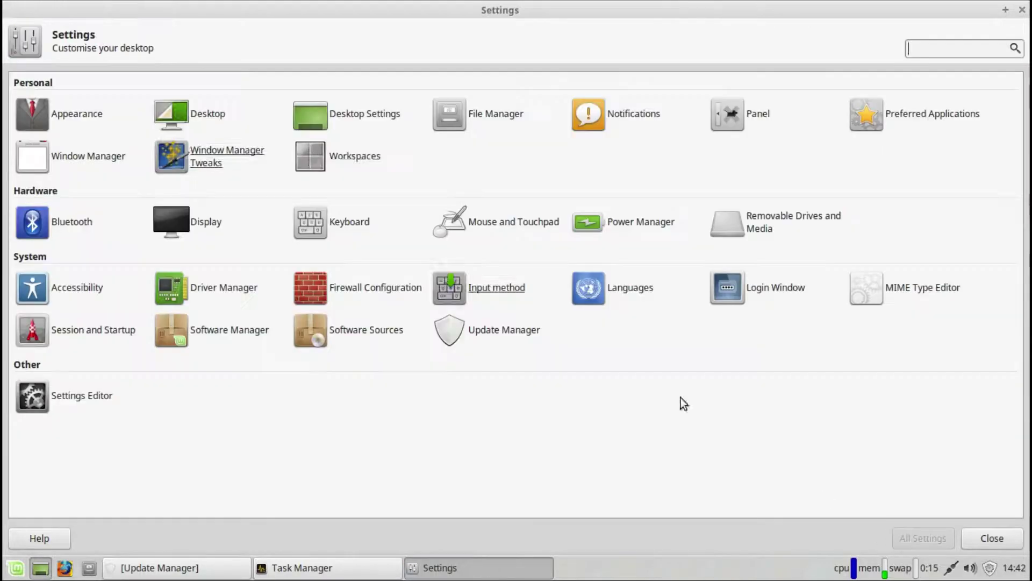
- Review the Workspaces settings, including the margins, and return to the settings overview
click(359, 151)
click(74, 86)
click(934, 537)
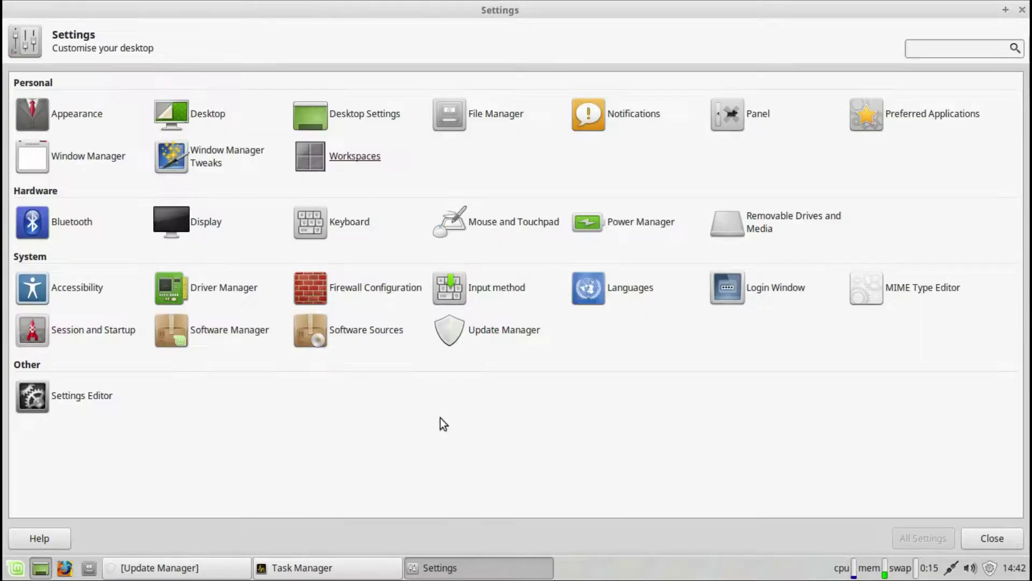
- View the available resolutions in the Display settings and return to the settings overview
click(200, 226)
click(922, 130)
click(924, 141)
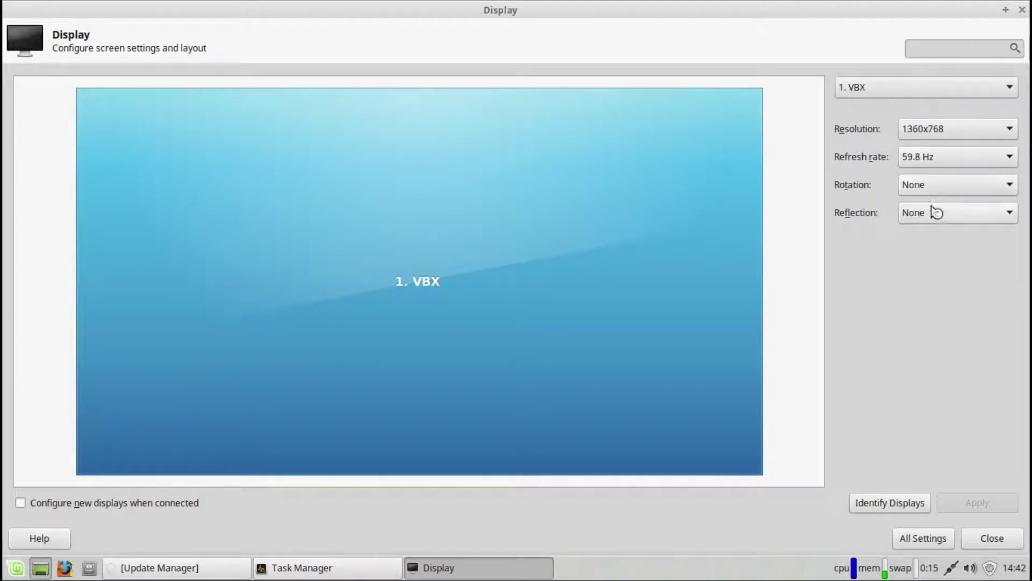
click(918, 539)
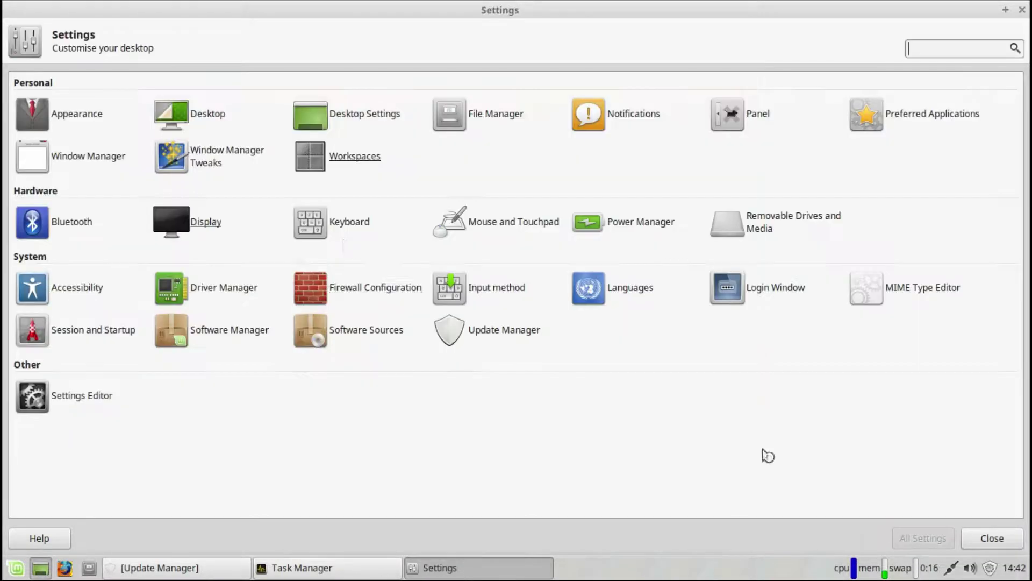
- Review the Keyboard application shortcuts and layout settings and return to the settings overview
click(334, 222)
click(146, 86)
click(181, 85)
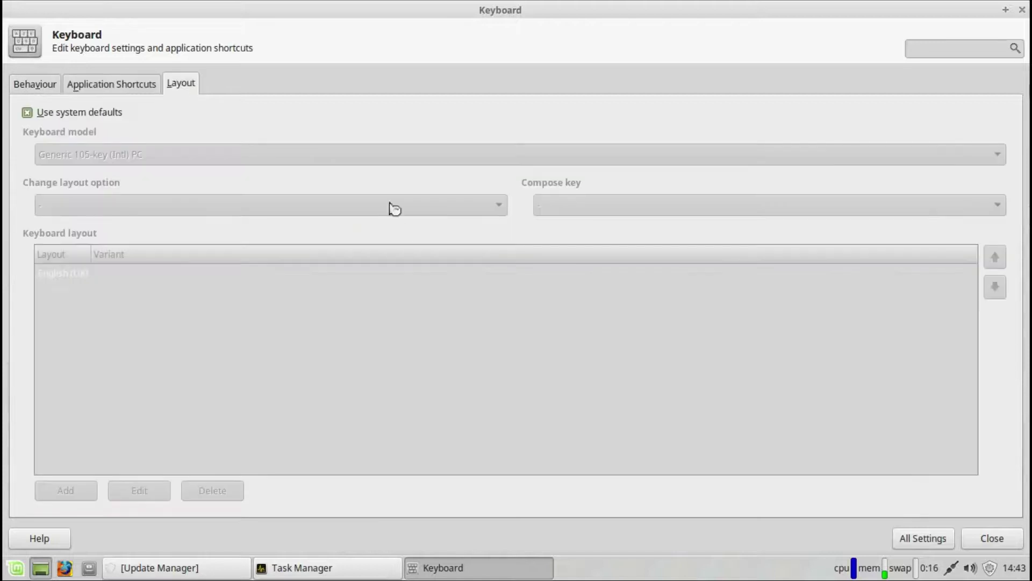
click(894, 541)
- Choose the DMZ (Black) cursor theme in Mouse and Touchpad and return to the settings overview
click(506, 223)
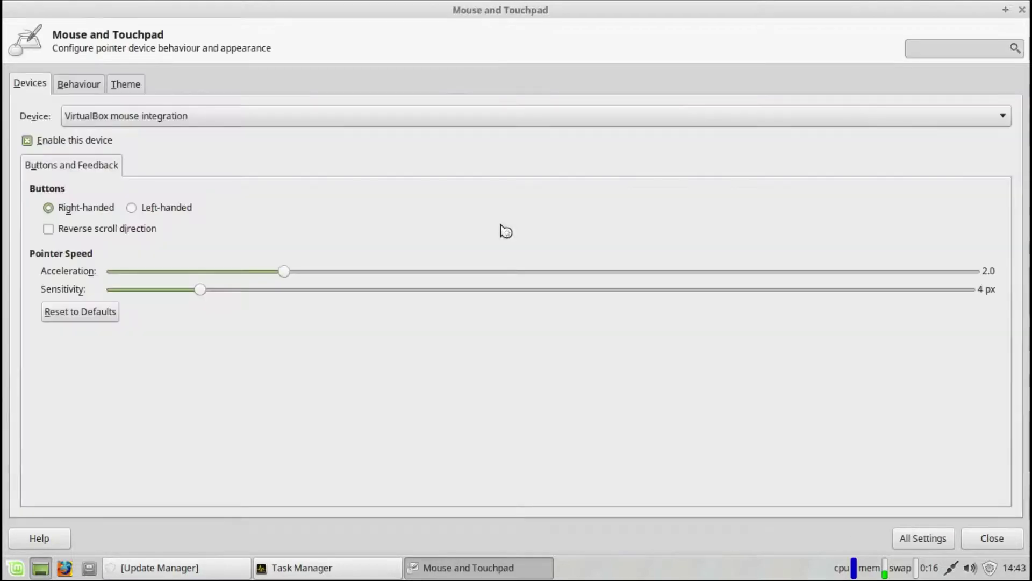
click(126, 84)
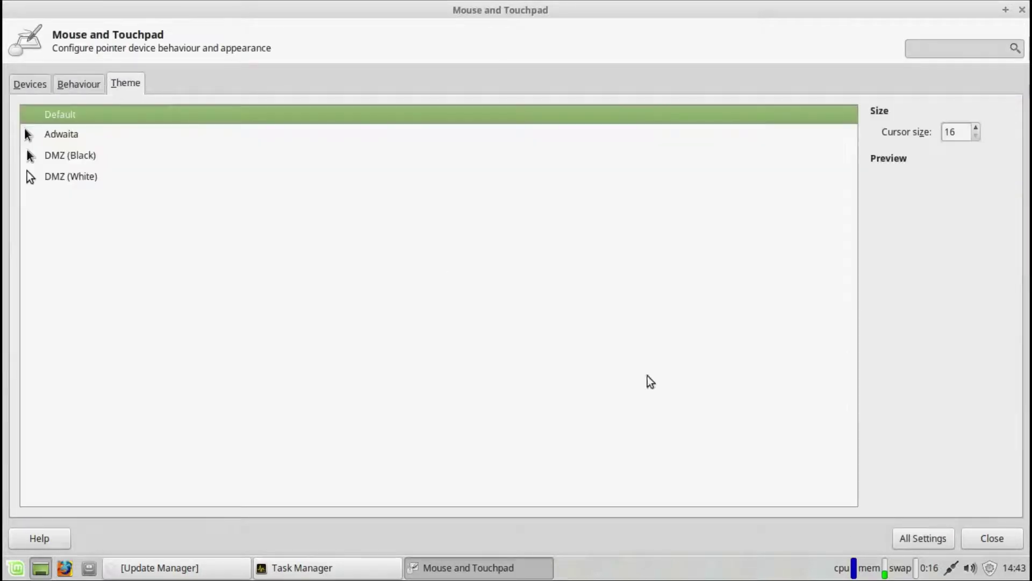
click(67, 139)
click(72, 157)
click(915, 540)
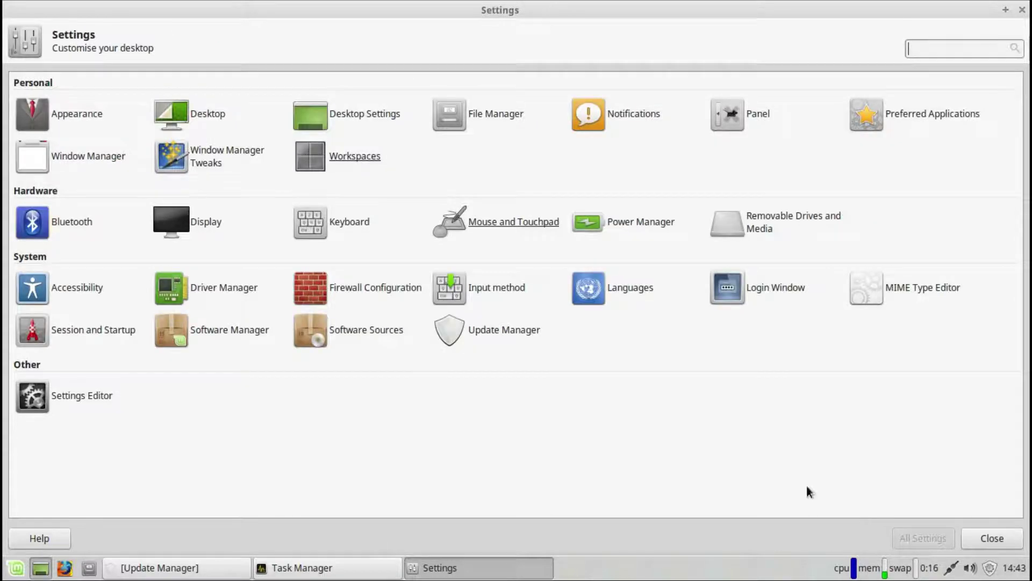
- Open the Power Manager and look through the available choices of its General options
click(638, 231)
click(247, 129)
click(248, 130)
click(244, 156)
click(244, 154)
click(250, 185)
click(249, 184)
- Review the System, Display, Security and Devices sections of the Power Manager and return to the settings overview
click(69, 79)
click(110, 80)
click(153, 80)
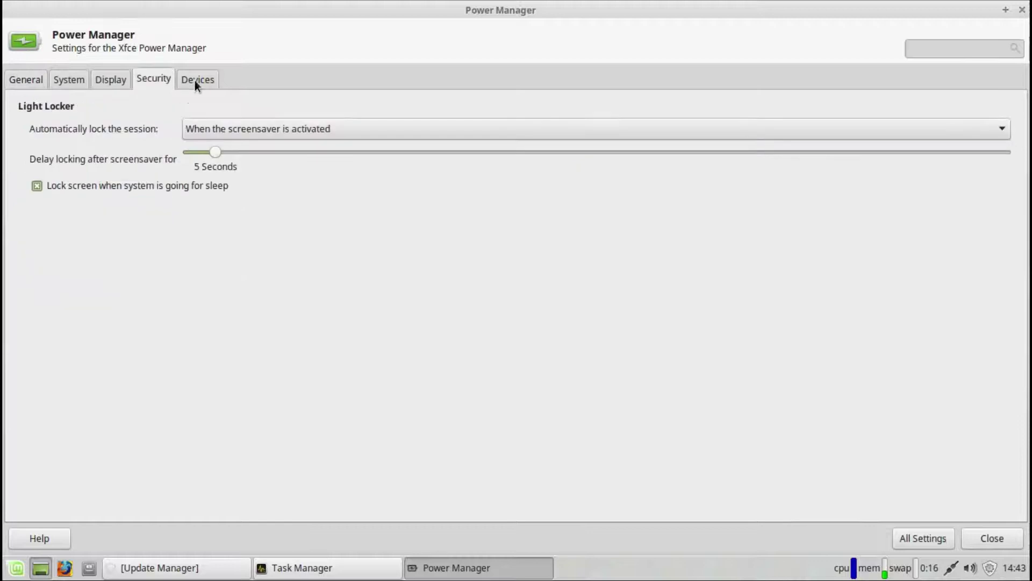
click(195, 79)
click(137, 173)
click(923, 538)
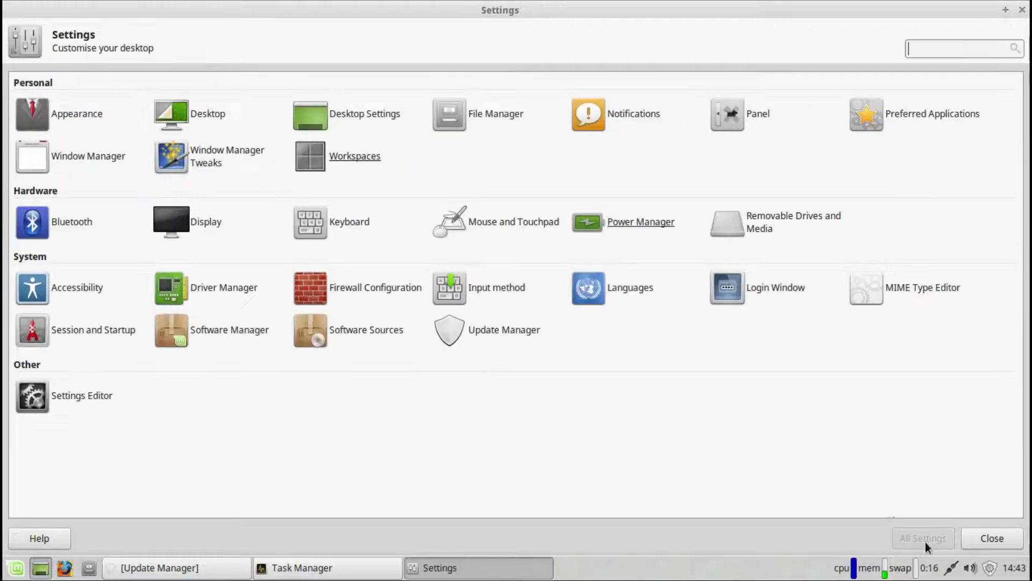
- Review each section of Removable Drives and Media and close the dialog
click(769, 226)
click(403, 171)
click(457, 171)
click(498, 171)
click(537, 170)
click(586, 171)
click(672, 458)
- Review the assistive technologies, keyboard and mouse sections of Accessibility and return to the settings overview
click(68, 290)
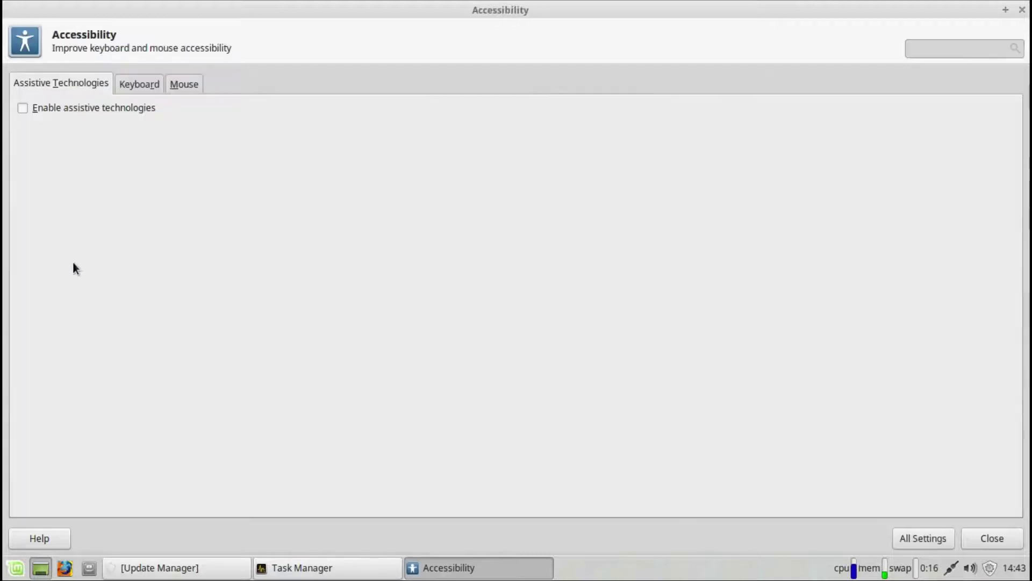
click(151, 85)
click(183, 84)
click(904, 537)
- Open the Driver Manager, authenticating with the account password
click(171, 287)
text(*****)
key(Return)
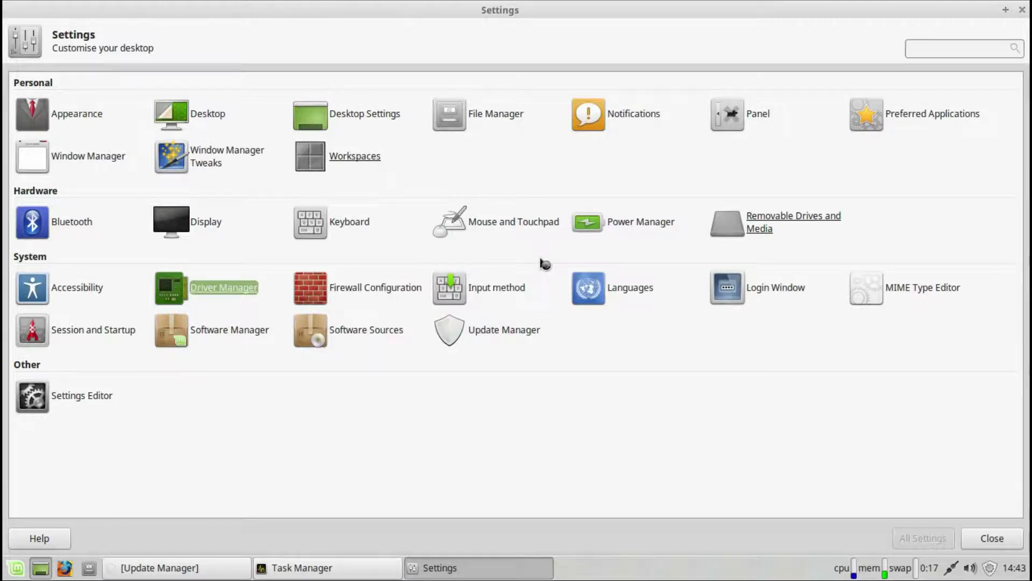
- Open Firewall Configuration with the account password, view it and close its window
click(387, 289)
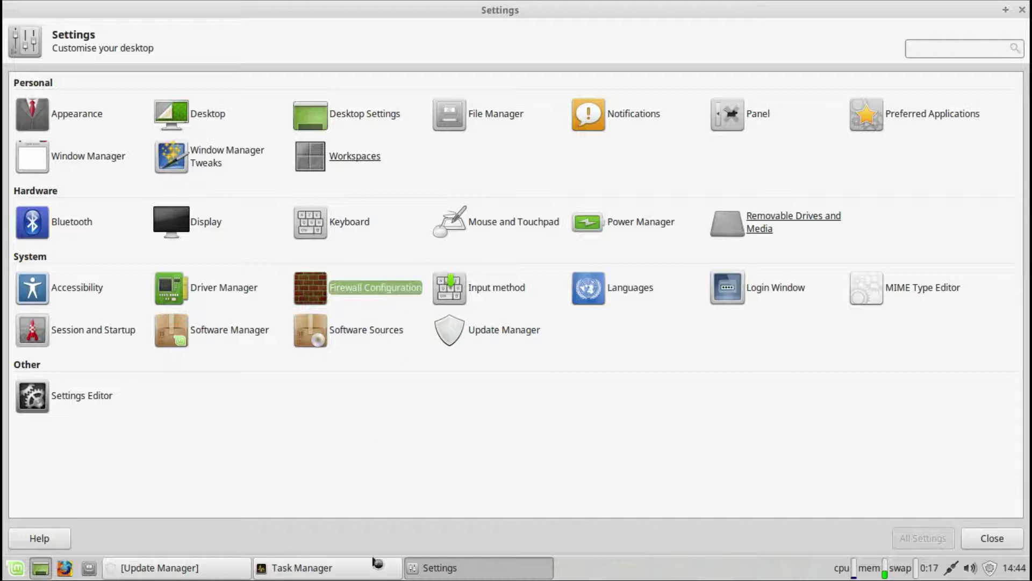
key(Return)
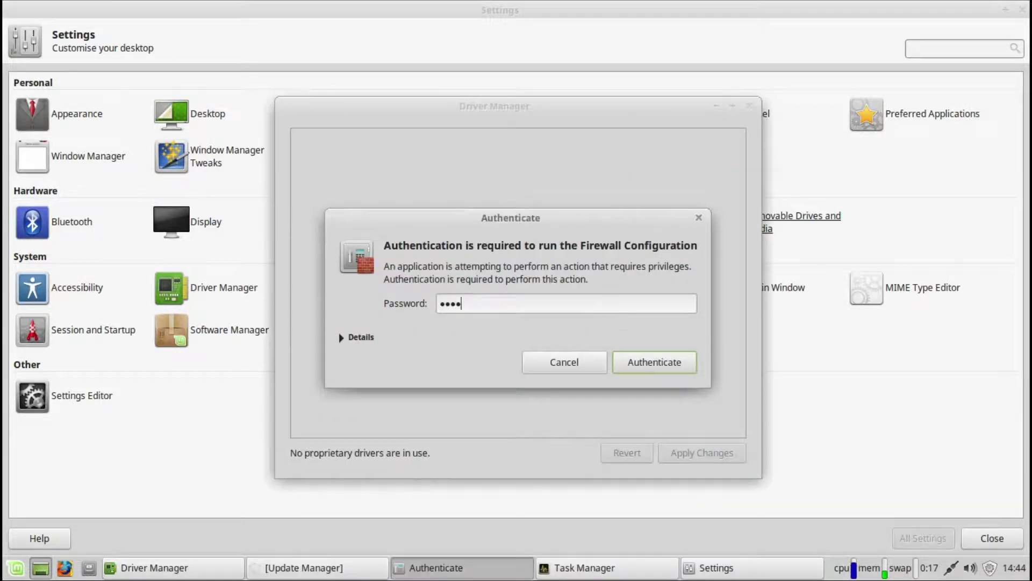
key(Return)
click(591, 318)
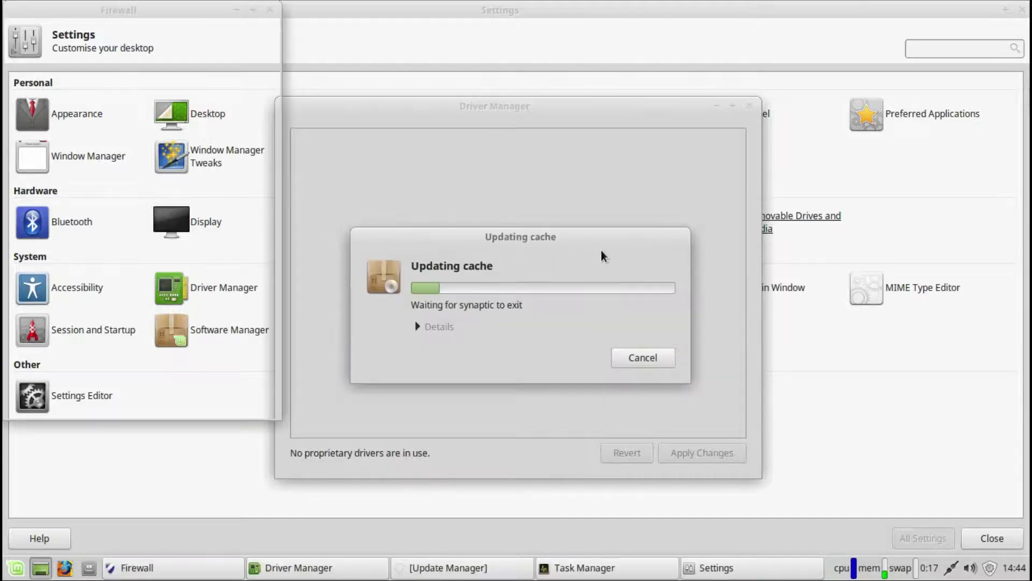
click(271, 12)
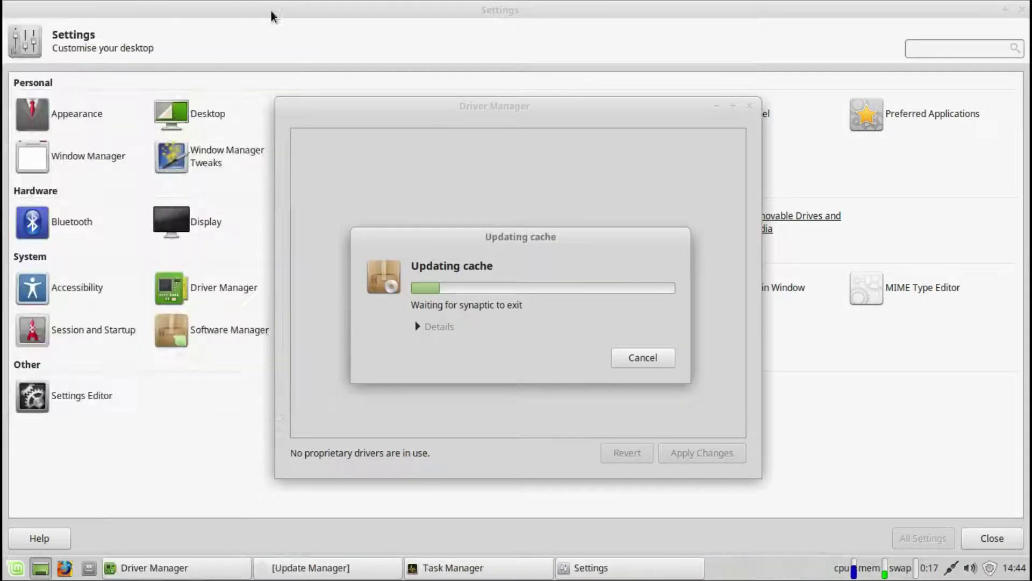
- View the Input method and Languages modules, closing each Language Settings window
click(219, 397)
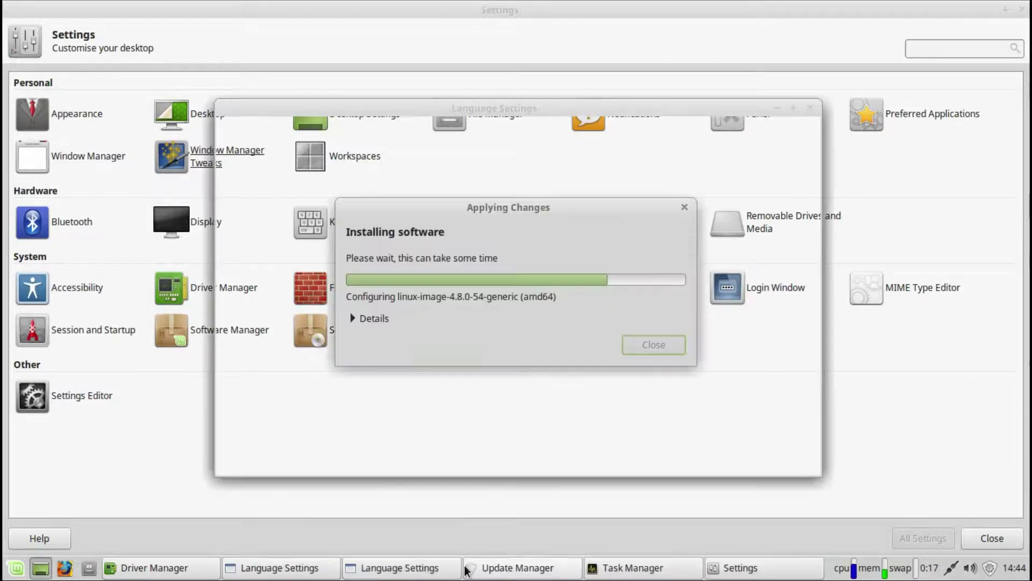
click(512, 129)
click(555, 132)
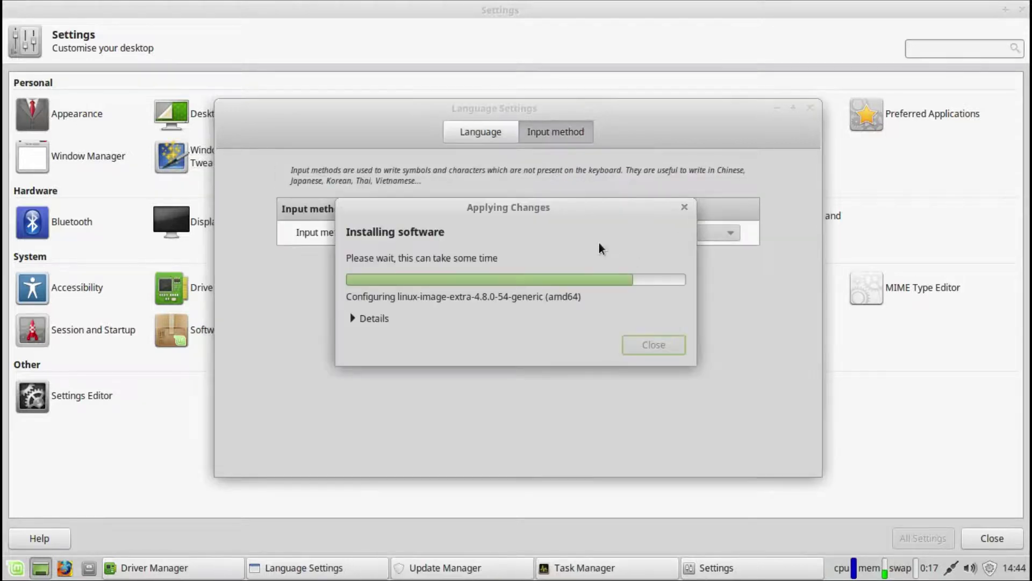
click(808, 108)
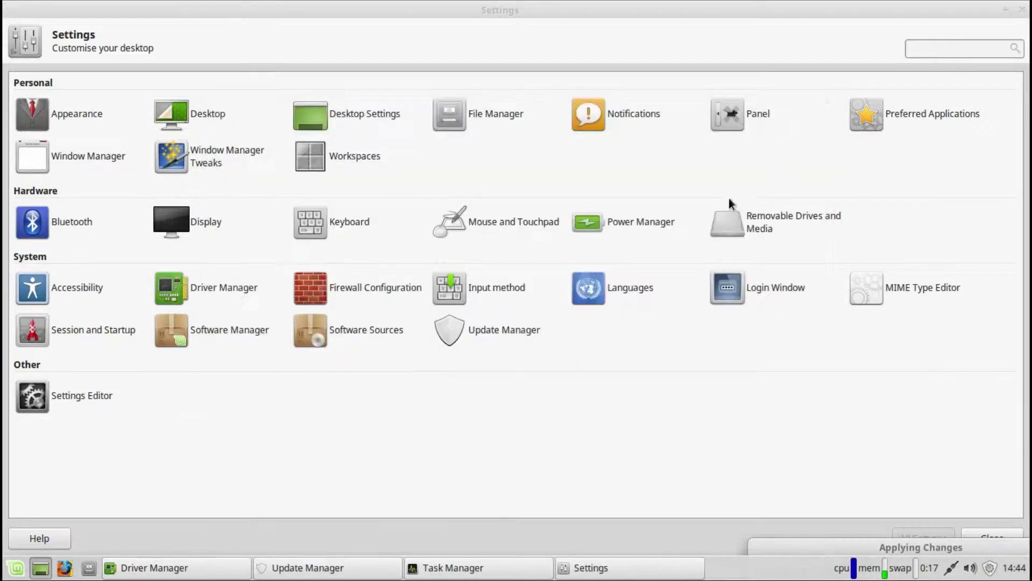
click(632, 290)
click(810, 107)
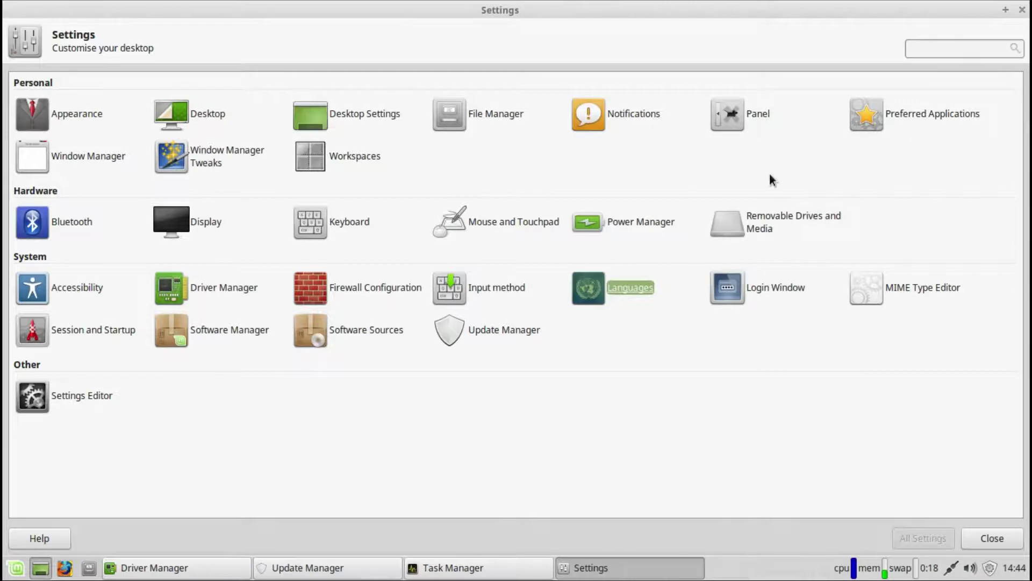
- Open the Login Window settings with the account password and close them after viewing
click(776, 291)
key(Return)
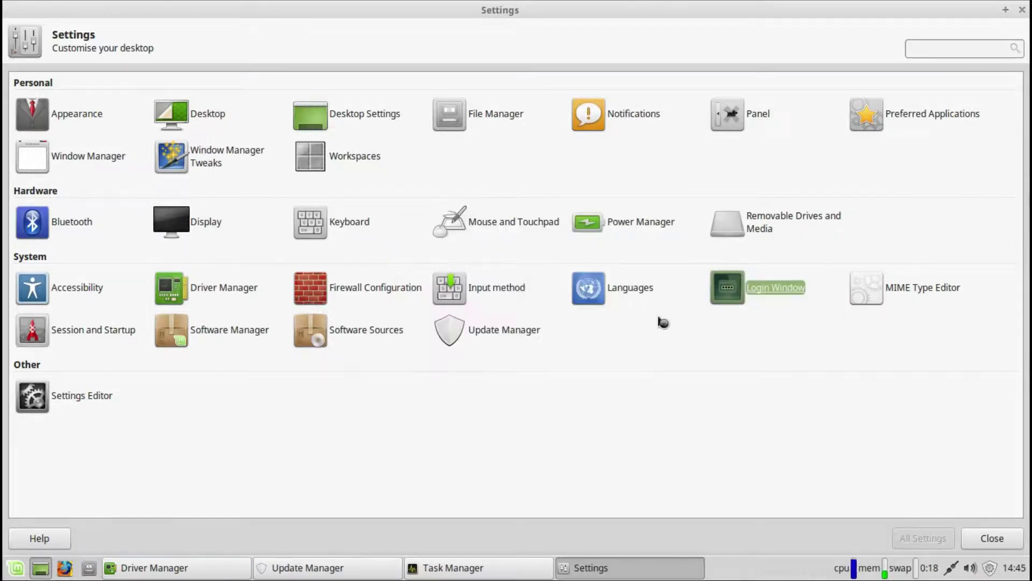
click(478, 12)
- Look through the list of file types in the MIME Type Editor and close it
click(909, 287)
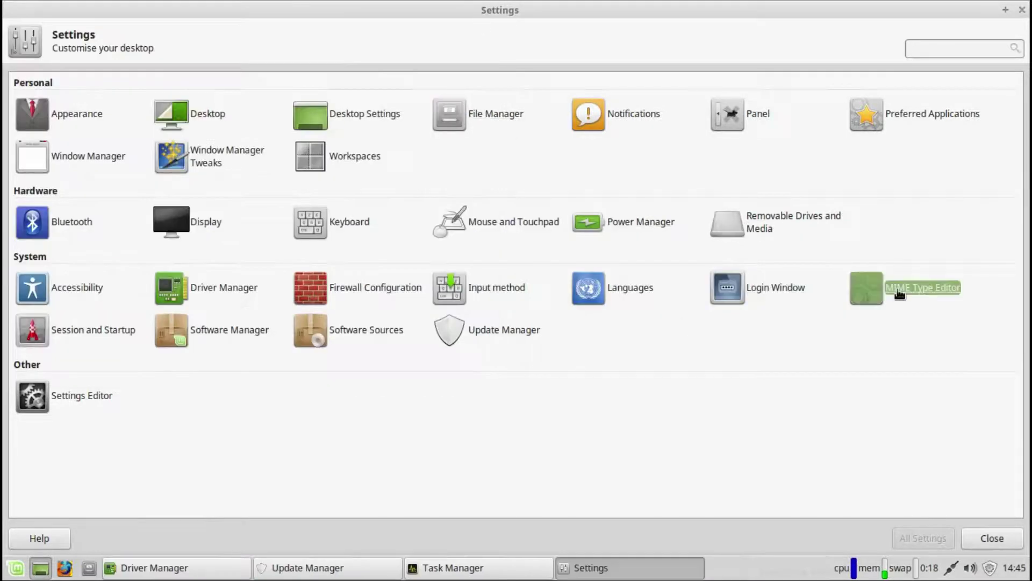
drag(410, 104, 410, 292)
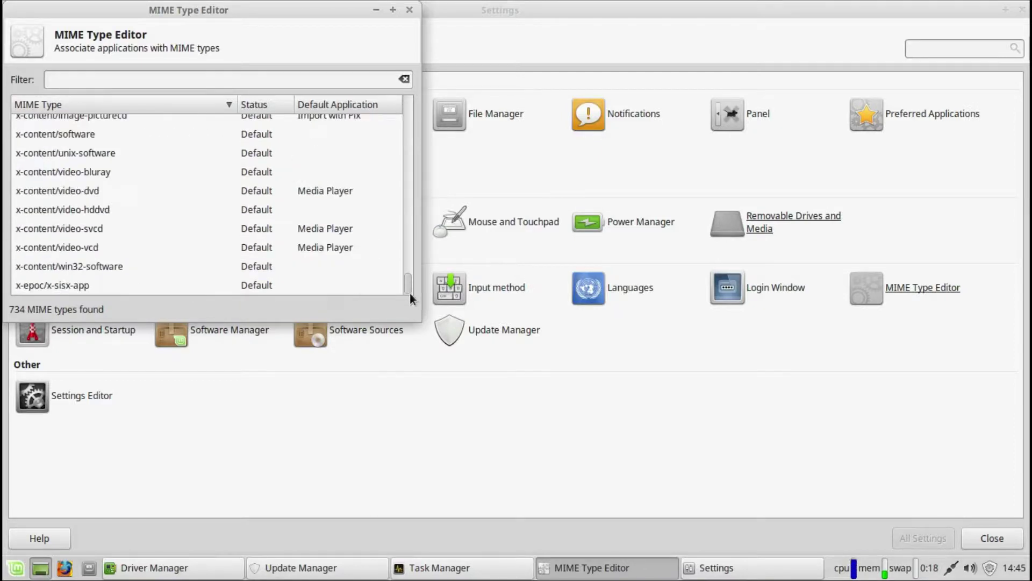
click(410, 9)
- Review all sections of Session and Startup, including the splash screen choices, and return to the settings overview
click(100, 331)
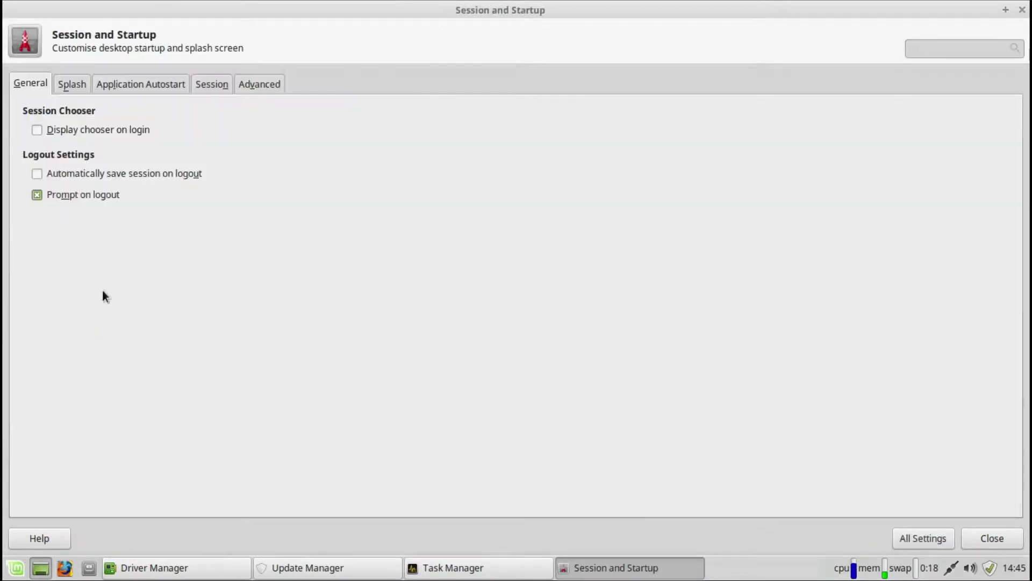
click(71, 86)
click(47, 172)
click(59, 135)
click(52, 154)
click(141, 84)
click(212, 84)
click(259, 84)
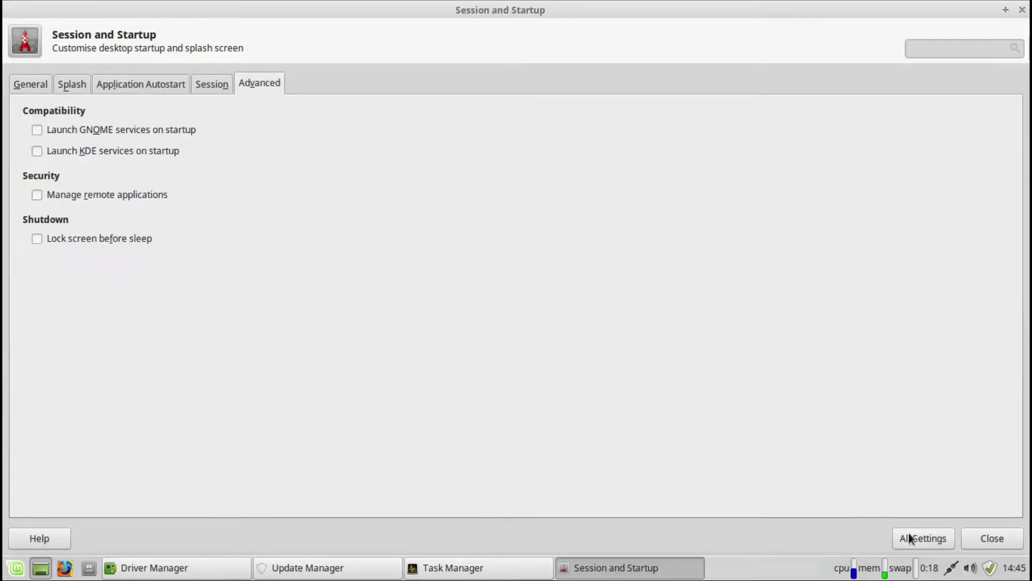
click(914, 535)
- Open the Software Manager with the account password, view its categories and close it
click(242, 332)
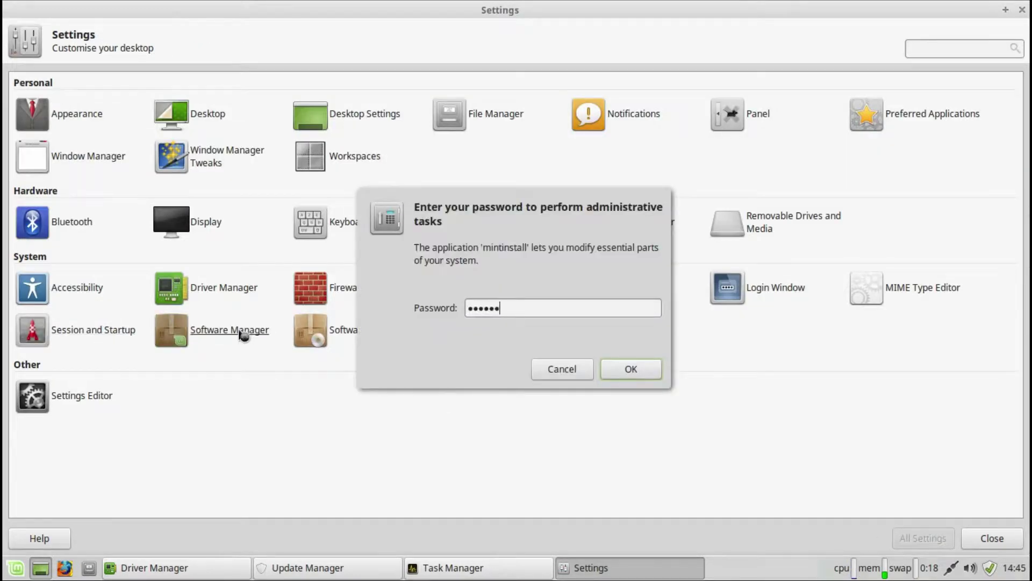
key(Return)
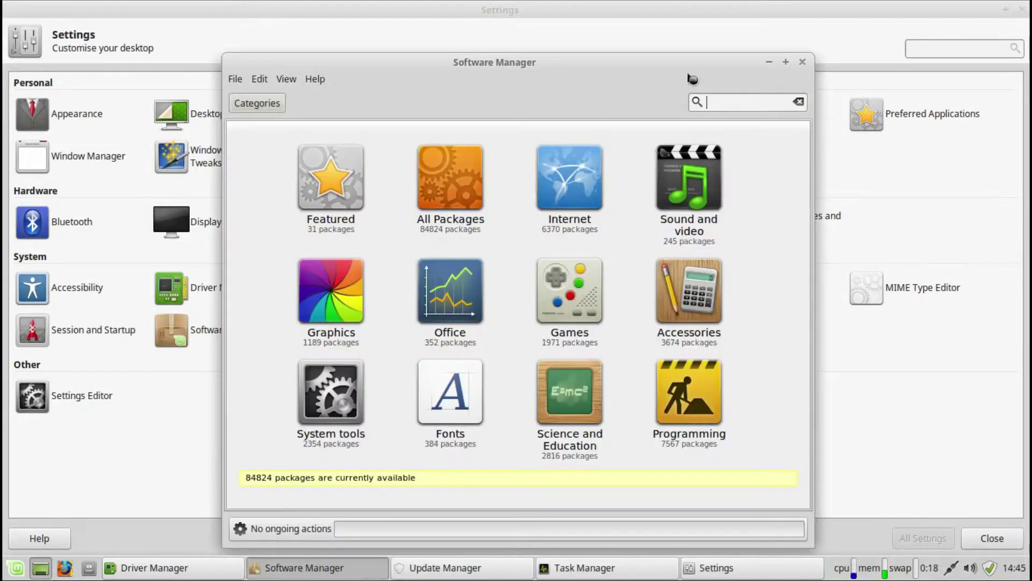
click(803, 62)
- View Software Sources, authenticating with the account password, and the Update Manager, closing both windows
click(356, 333)
text(••••••)
key(Return)
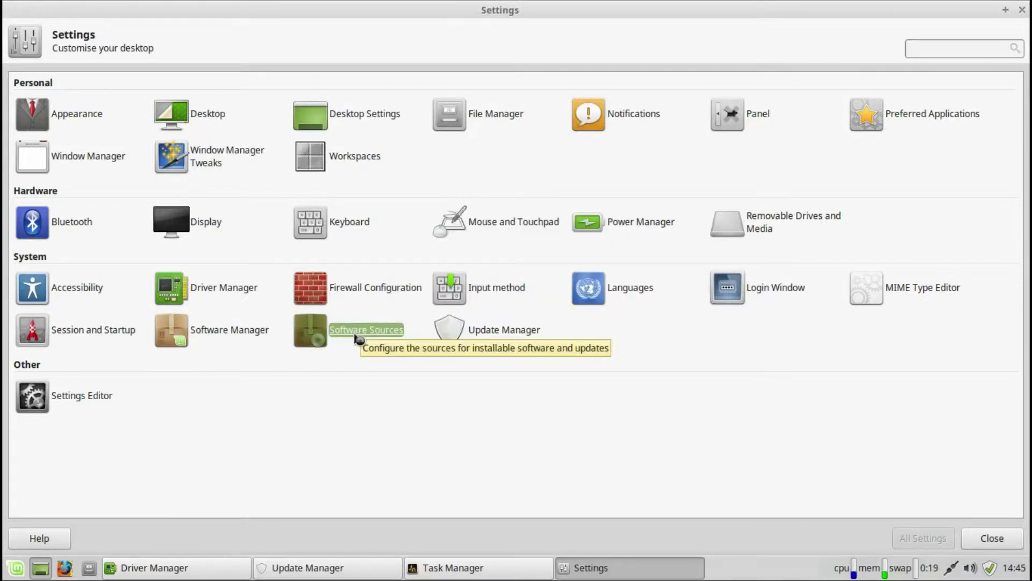
click(804, 114)
click(491, 338)
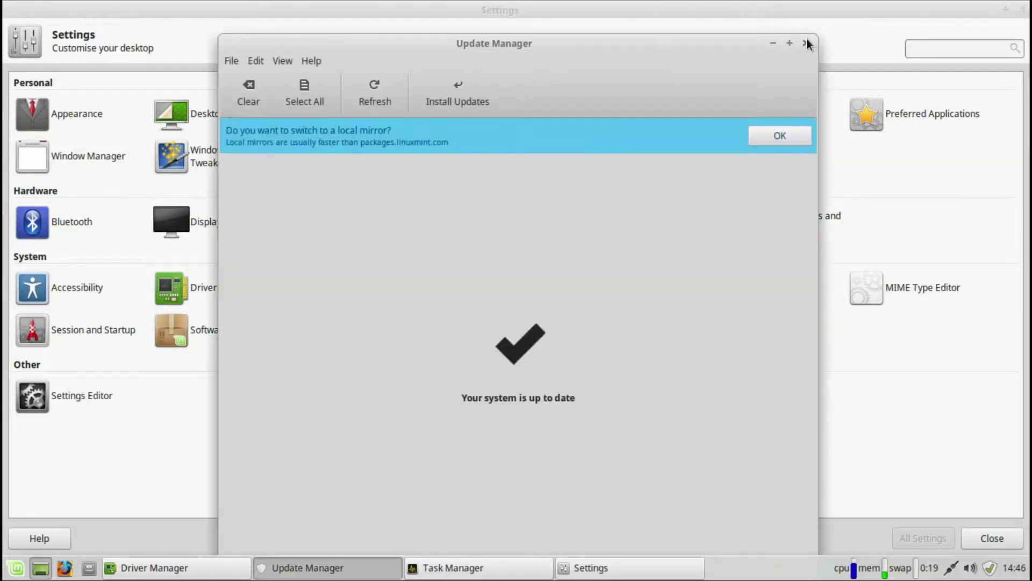
click(807, 43)
- Browse the Settings Editor channels down to xsettings and close the editor, Settings and Driver Manager windows
click(82, 397)
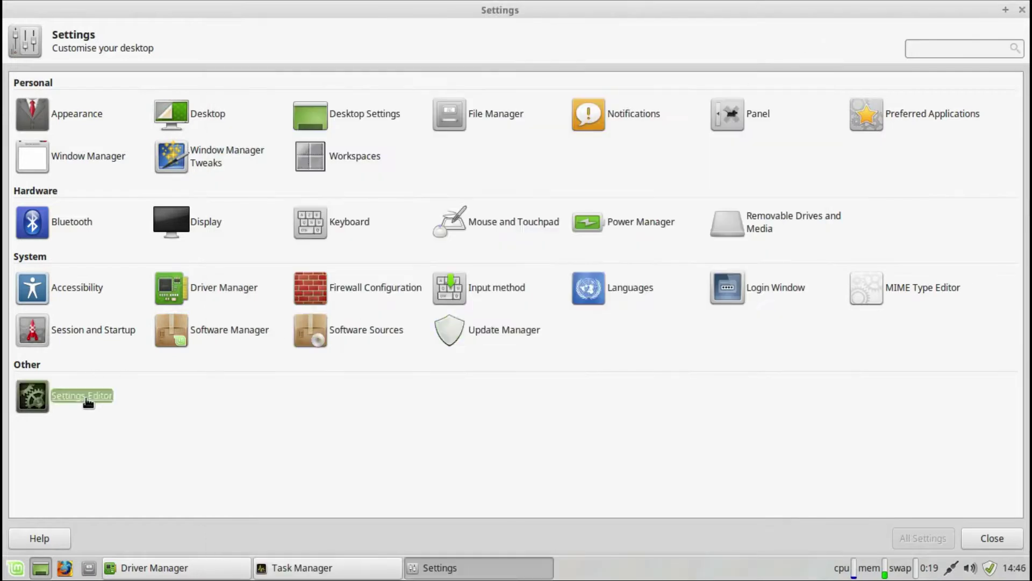
drag(62, 119, 52, 327)
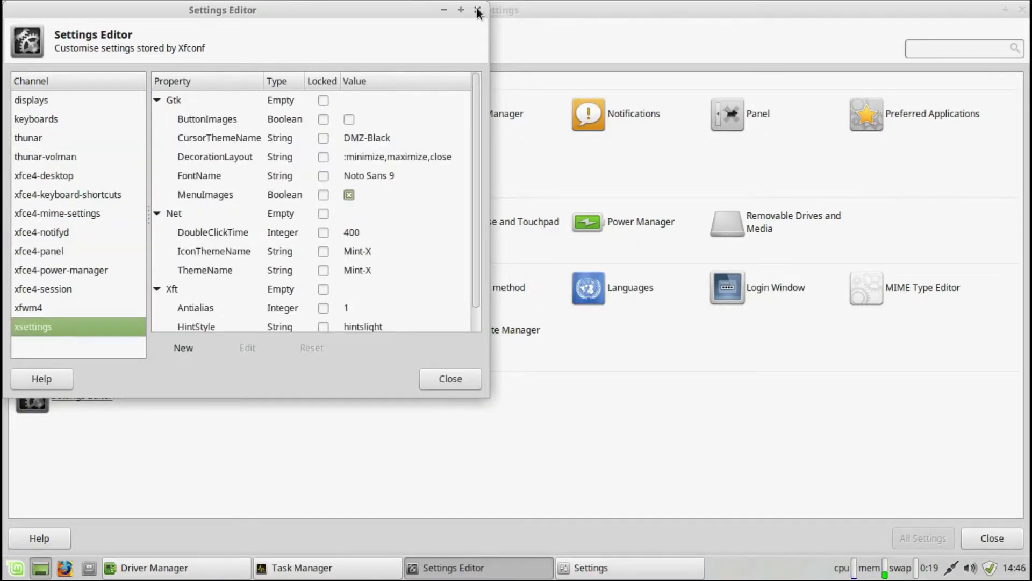
click(477, 11)
click(1021, 10)
click(750, 106)
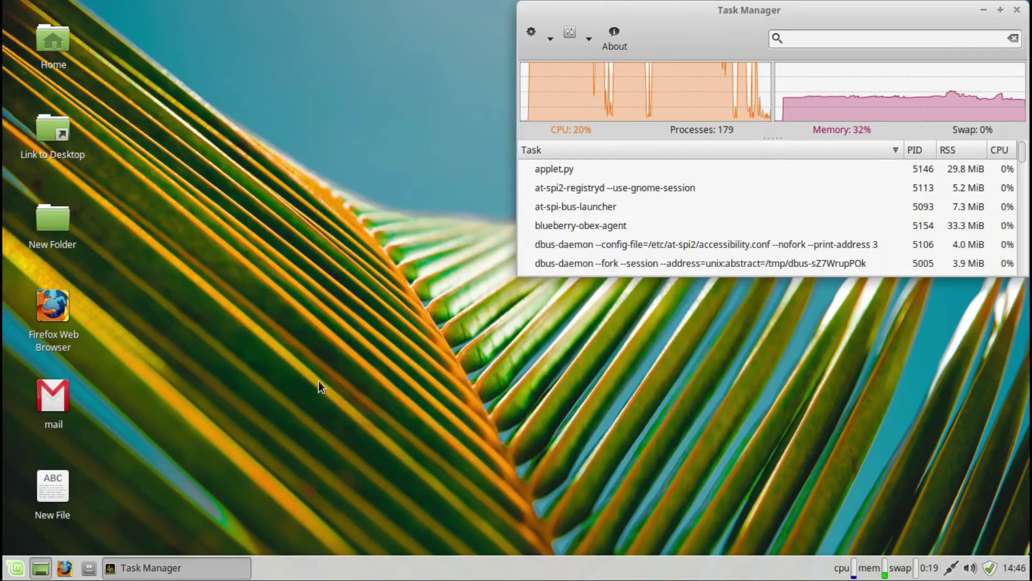
- Lock the screen from the Whisker Menu and unlock it with the account password
click(16, 567)
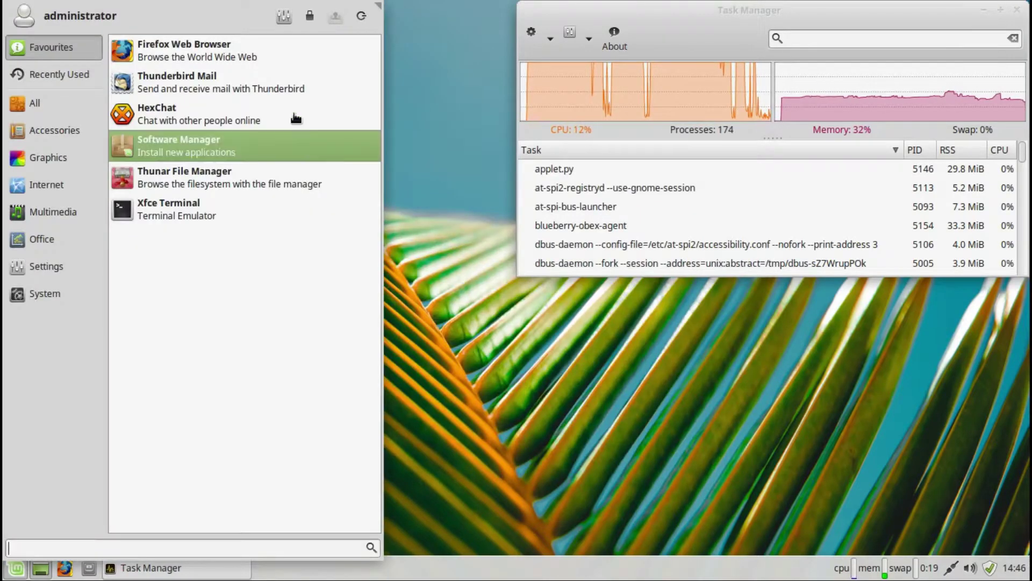
click(309, 16)
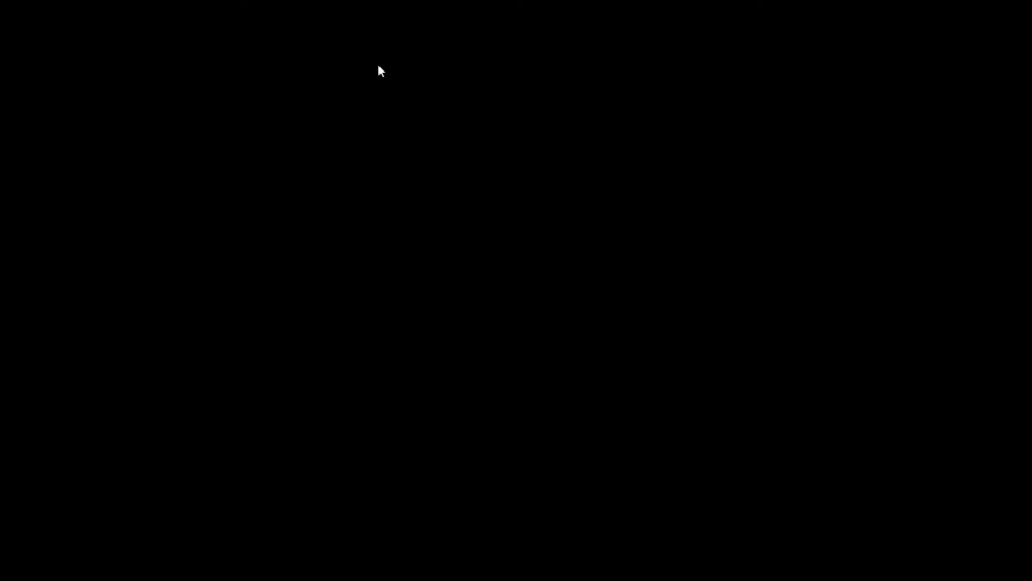
text(••••••)
key(Return)
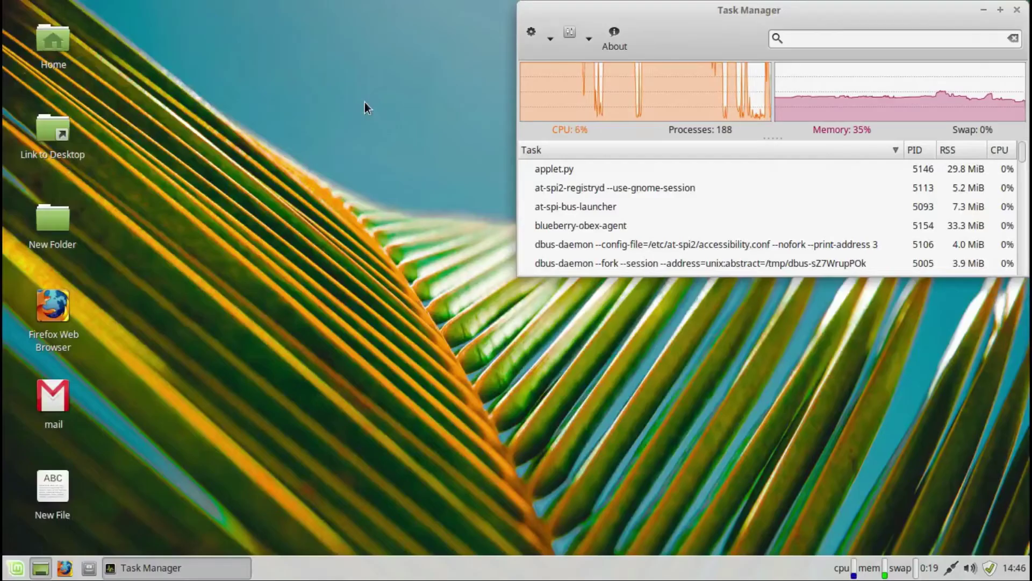
- Open the Whisker Menu again
click(16, 568)
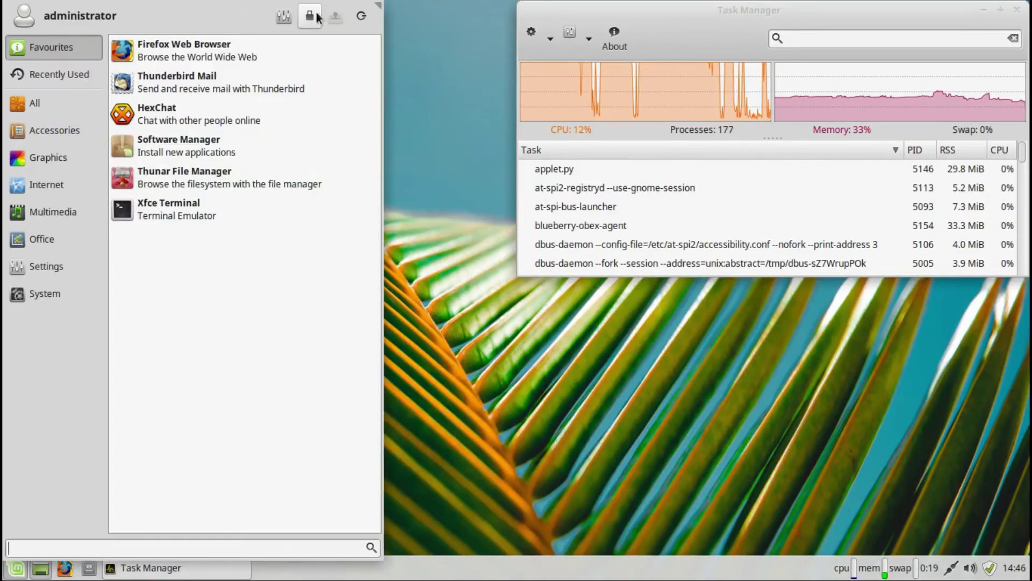